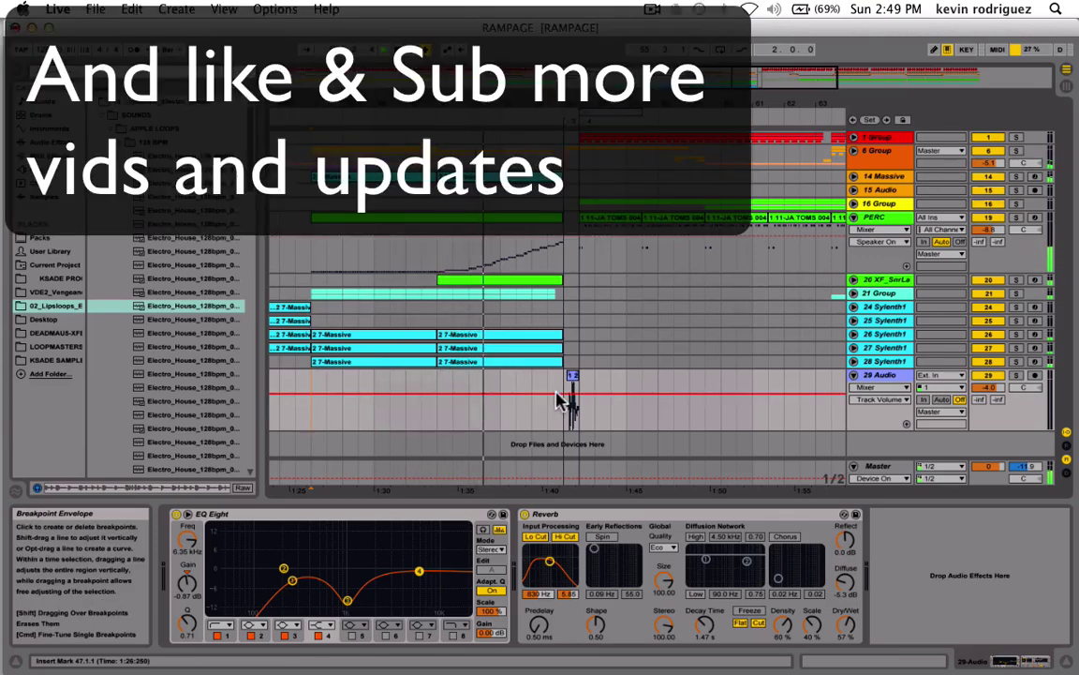
- Bring the tom clips near bar 55 into view and audition the PERC track soloed, then in the mix
{"action": "scroll", "coordinate": [597, 397], "scroll_direction": "right", "scroll_amount": 2}
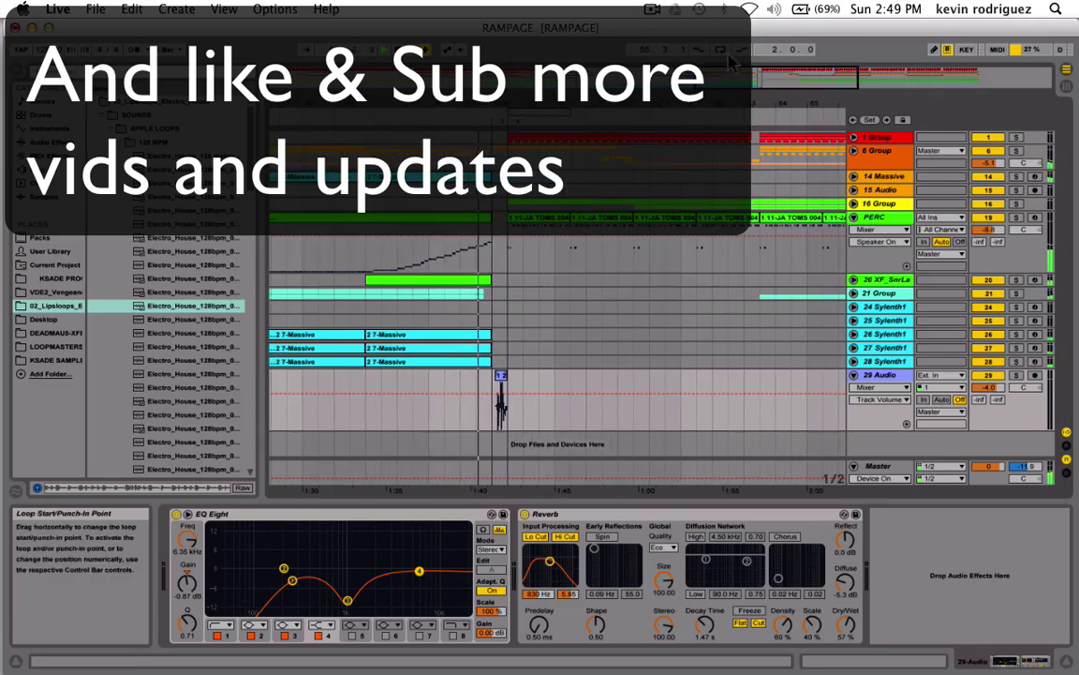
{"action": "left_click_drag", "start_coordinate": [733, 64], "coordinate": [740, 80]}
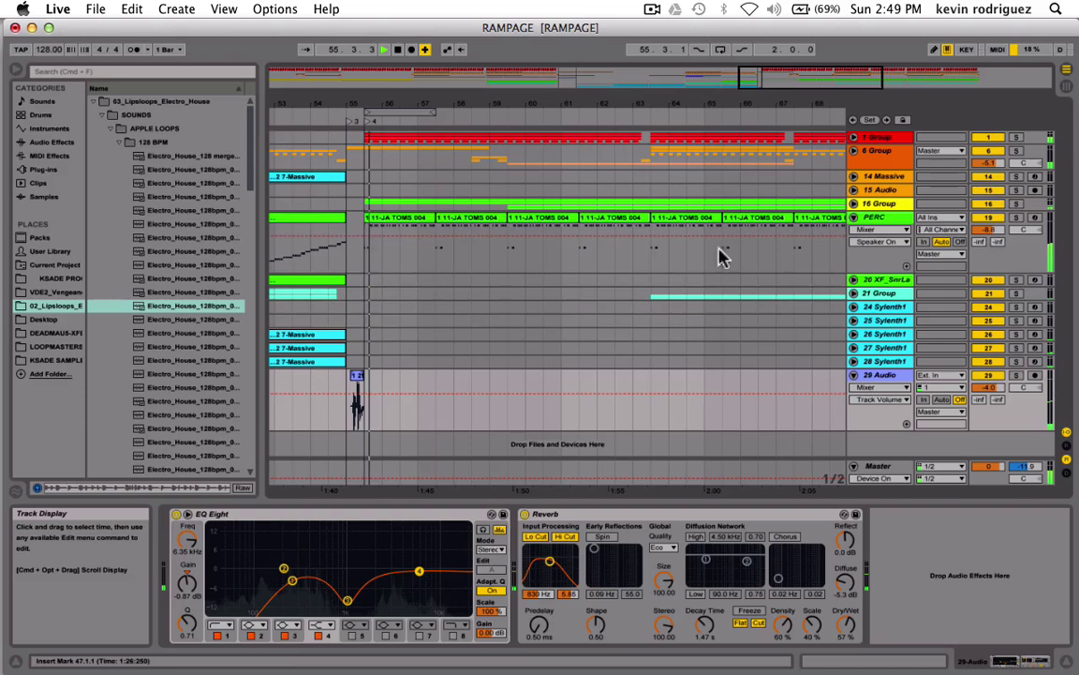
{"action": "left_click", "coordinate": [1015, 220]}
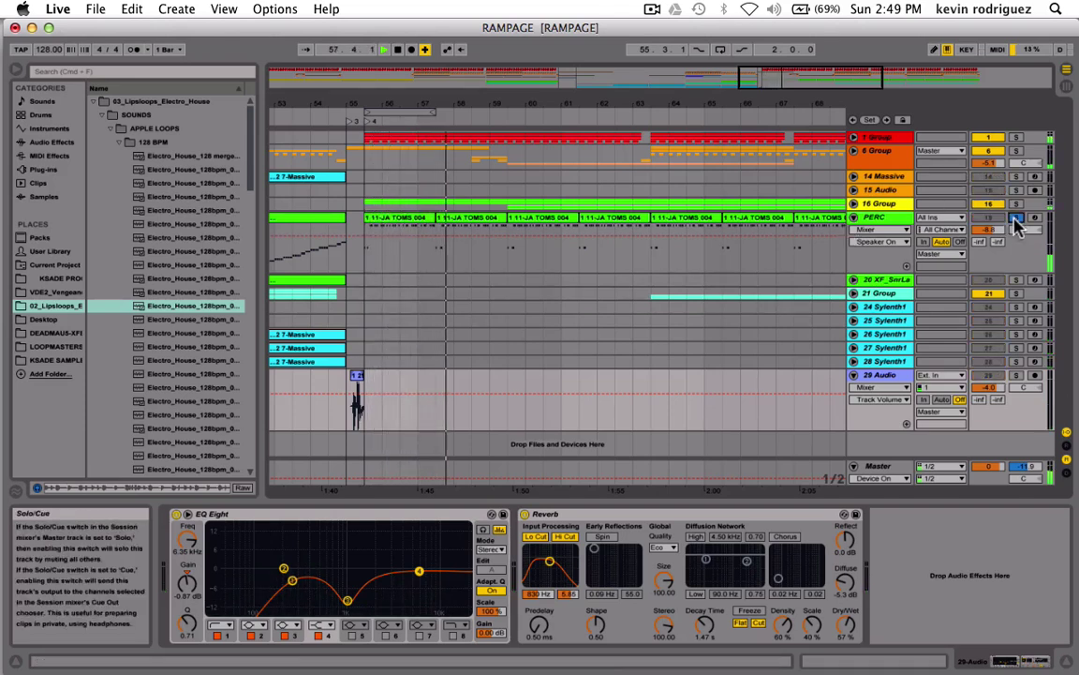
{"action": "left_click", "coordinate": [1016, 219]}
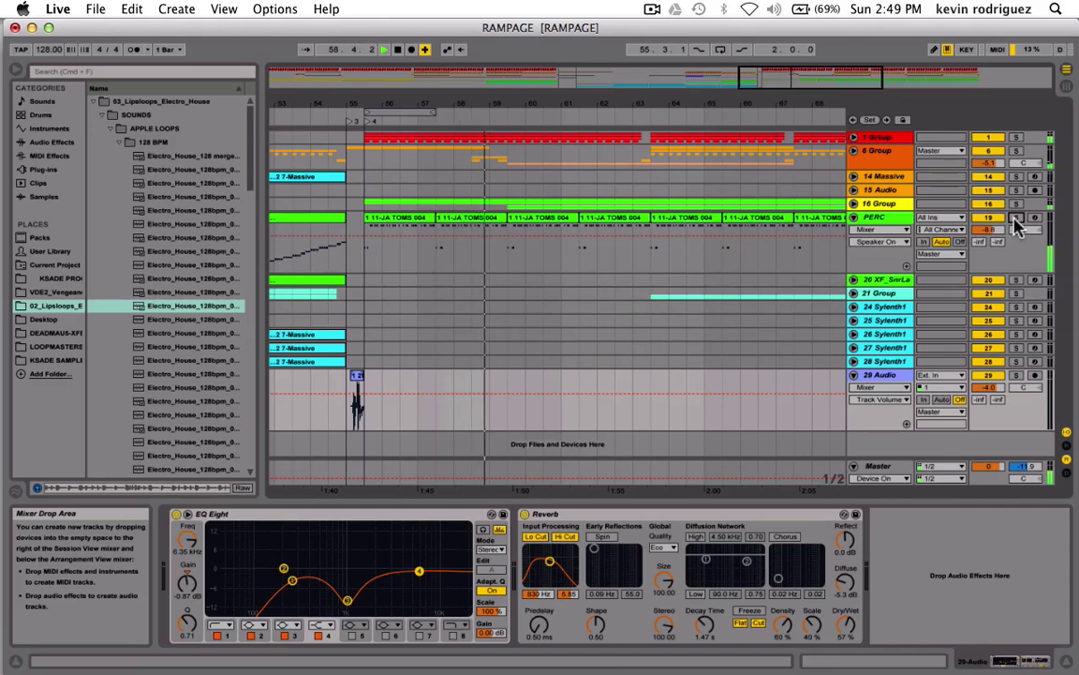
{"action": "left_click", "coordinate": [1016, 219]}
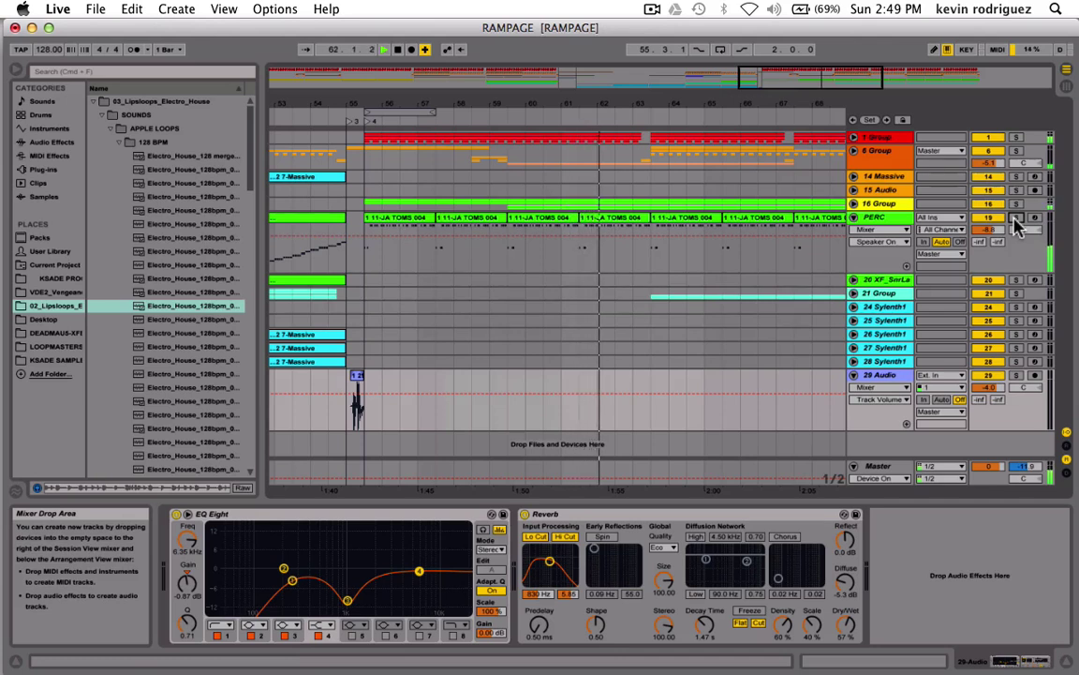
{"action": "left_click", "coordinate": [1016, 219]}
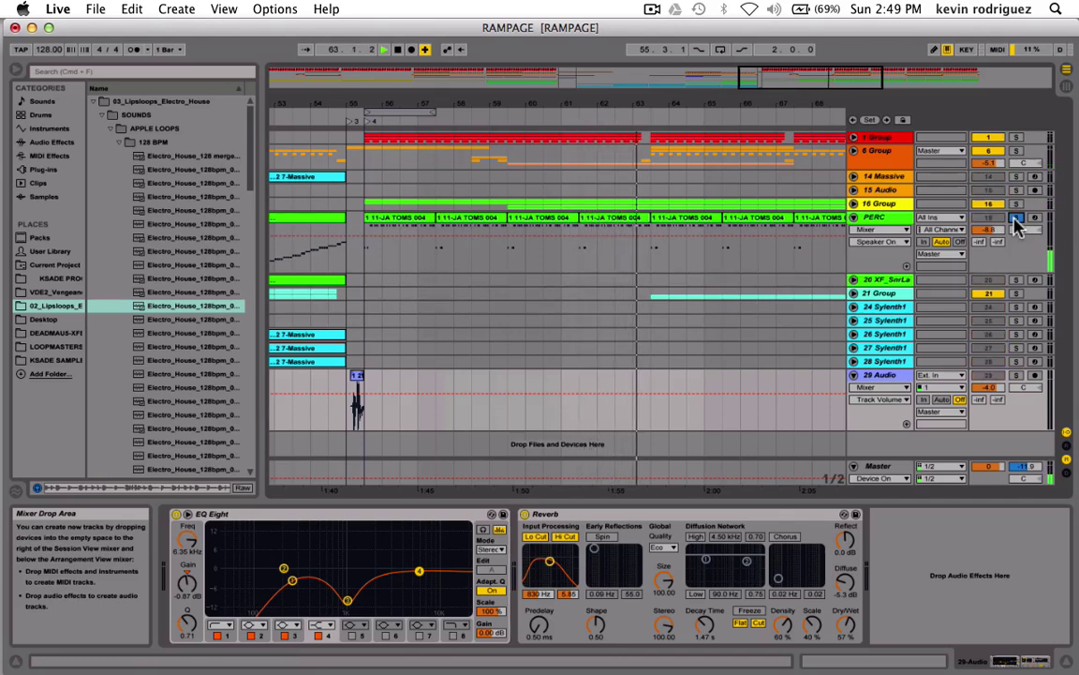
{"action": "left_click", "coordinate": [1016, 219]}
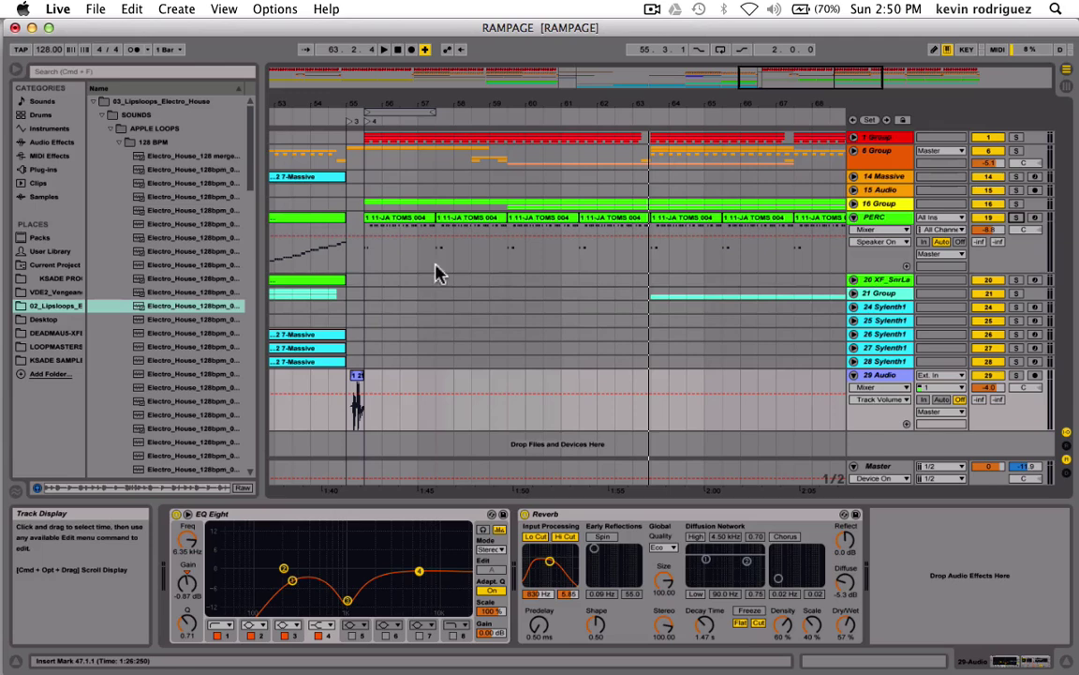
- Select the JA TOMS clip in the PERC lane to display its device chain
{"action": "left_click", "coordinate": [366, 266]}
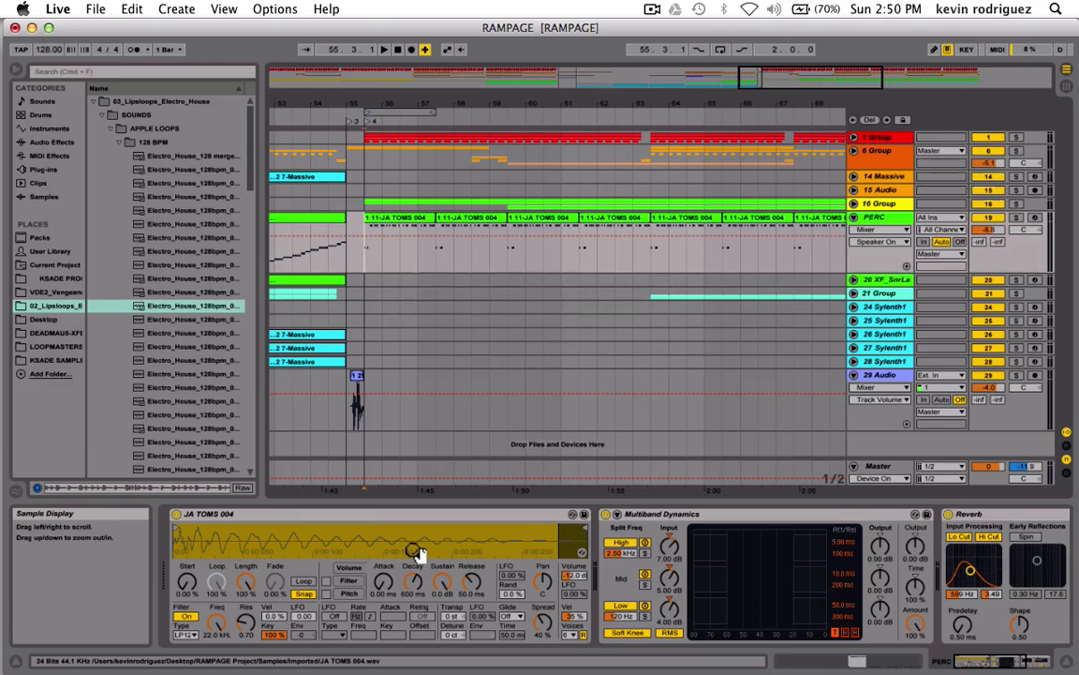
{"action": "scroll", "coordinate": [417, 552], "scroll_direction": "right", "scroll_amount": 5}
{"action": "scroll", "coordinate": [417, 553], "scroll_direction": "left", "scroll_amount": 5}
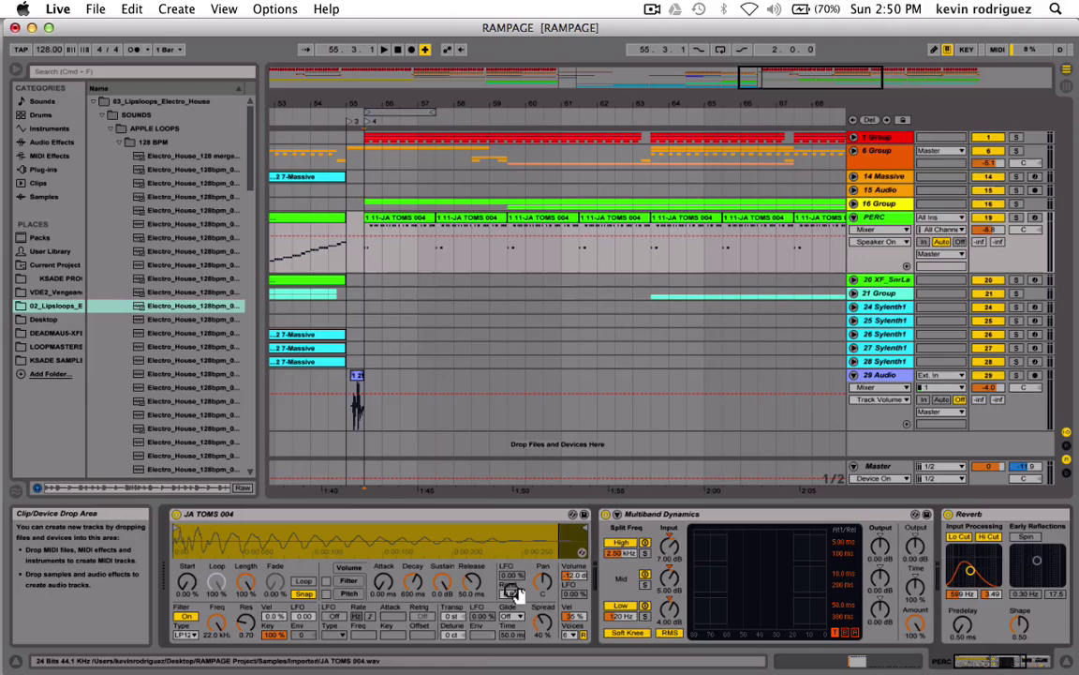
{"action": "scroll", "coordinate": [548, 607], "scroll_direction": "right", "scroll_amount": 5}
{"action": "scroll", "coordinate": [548, 607], "scroll_direction": "left", "scroll_amount": 5}
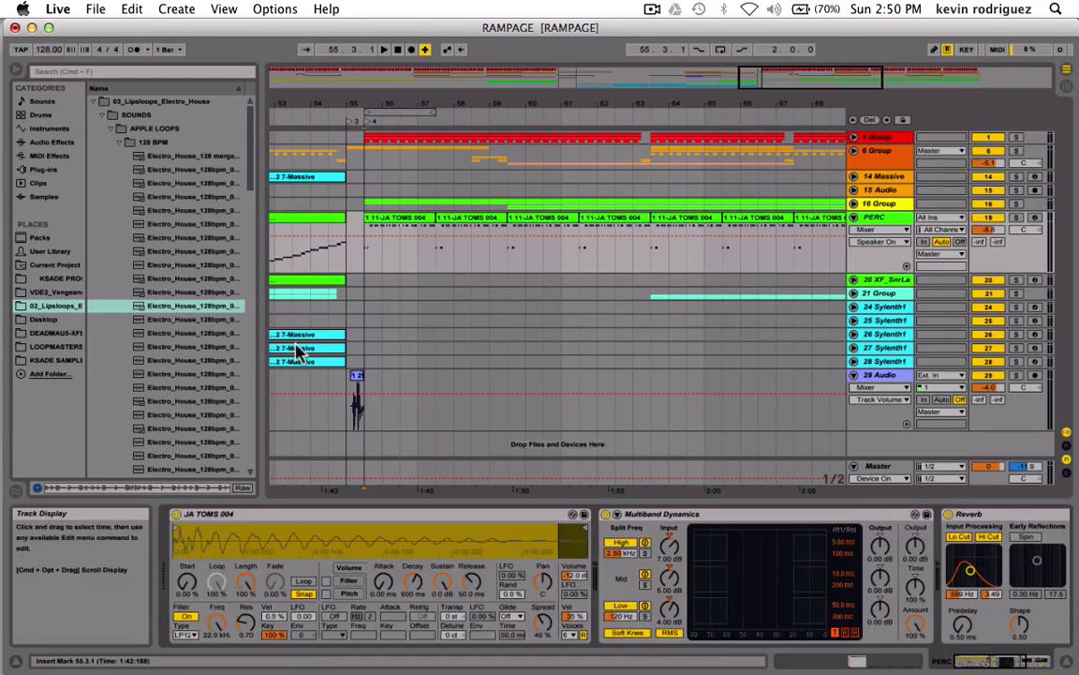
{"action": "scroll", "coordinate": [571, 563], "scroll_direction": "right", "scroll_amount": 2}
{"action": "scroll", "coordinate": [592, 583], "scroll_direction": "right", "scroll_amount": 4}
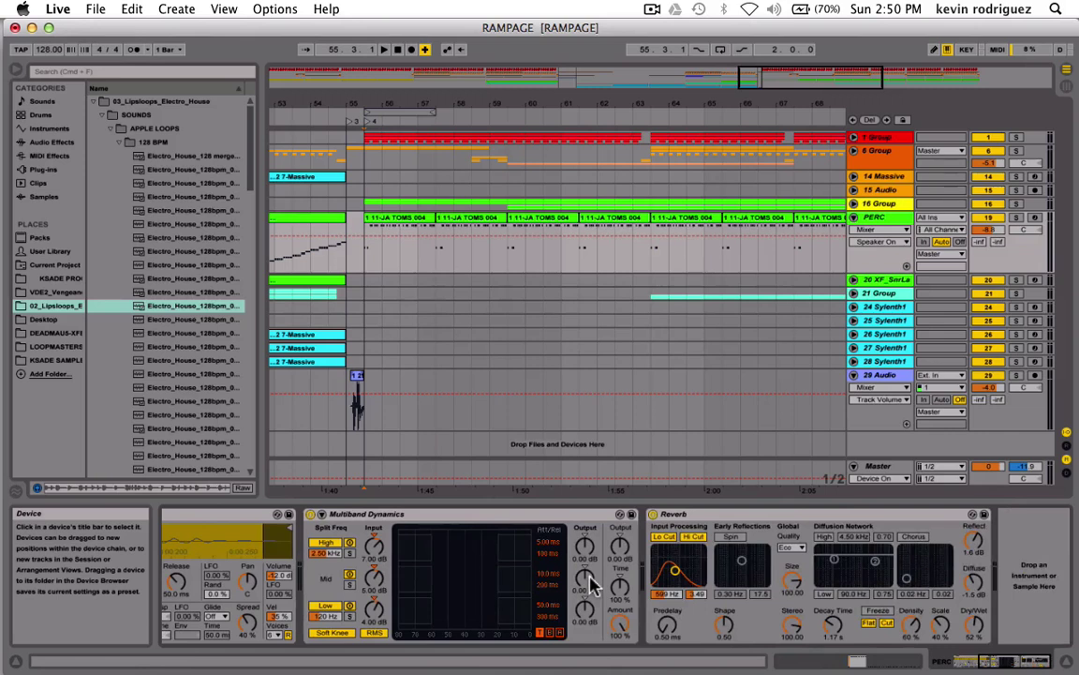
- Select the Multiband Dynamics and Reverb devices in the PERC chain
{"action": "left_click", "coordinate": [484, 517]}
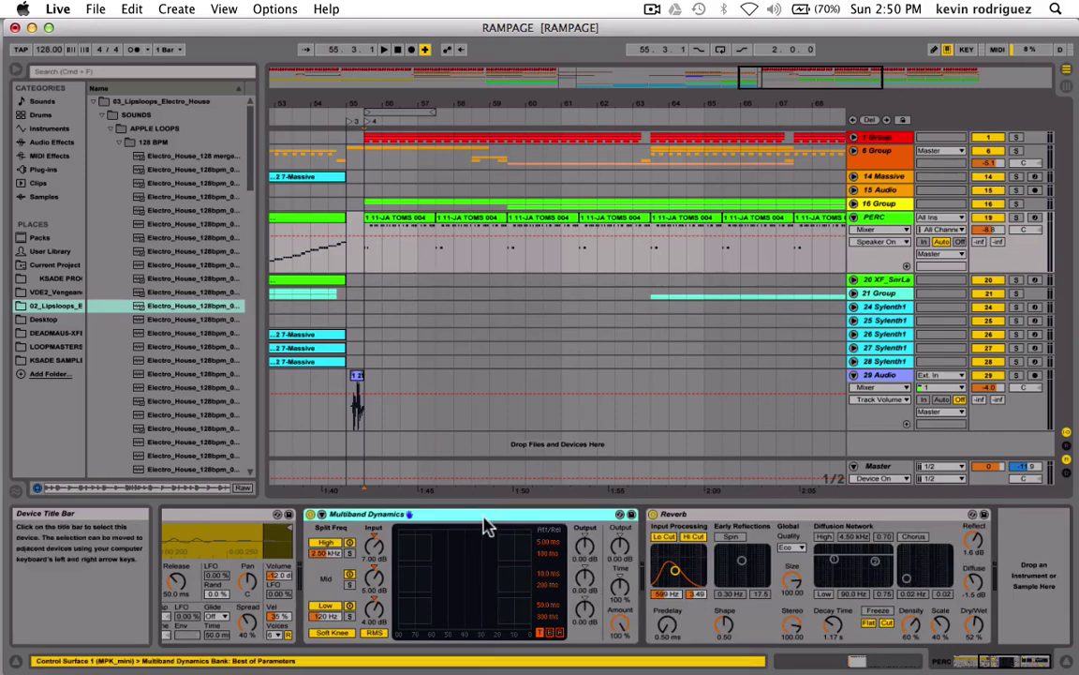
{"action": "left_click", "coordinate": [873, 515]}
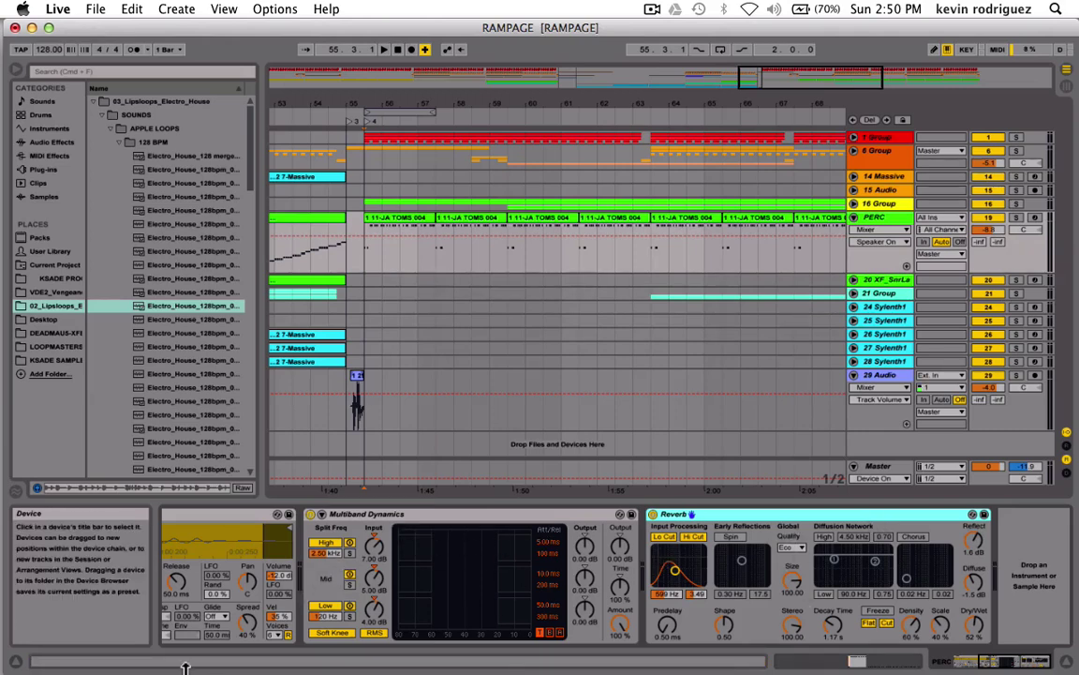
{"action": "scroll", "coordinate": [445, 599], "scroll_direction": "left", "scroll_amount": 5}
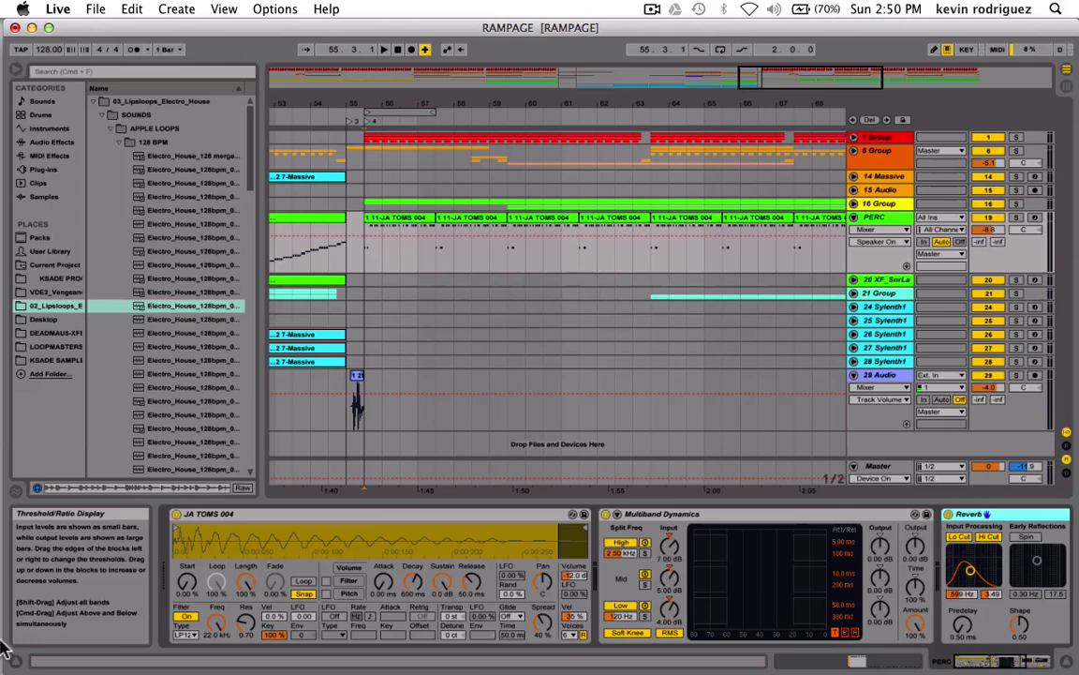
{"action": "scroll", "coordinate": [361, 571], "scroll_direction": "right", "scroll_amount": 5}
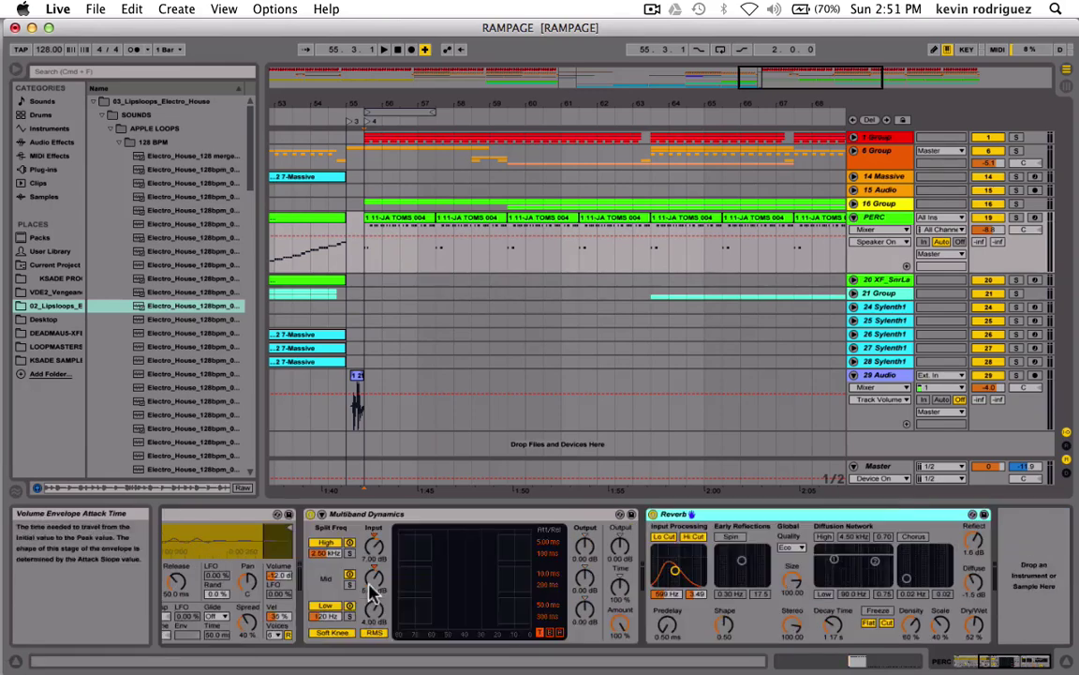
{"action": "scroll", "coordinate": [371, 591], "scroll_direction": "left", "scroll_amount": 5}
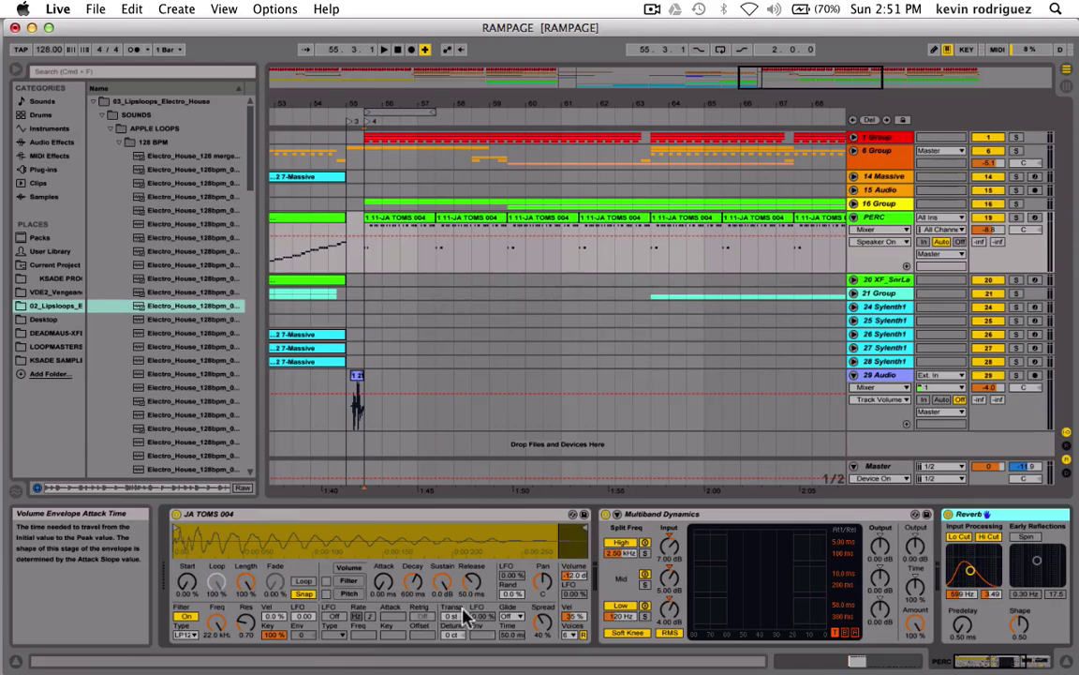
{"action": "scroll", "coordinate": [465, 614], "scroll_direction": "right", "scroll_amount": 5}
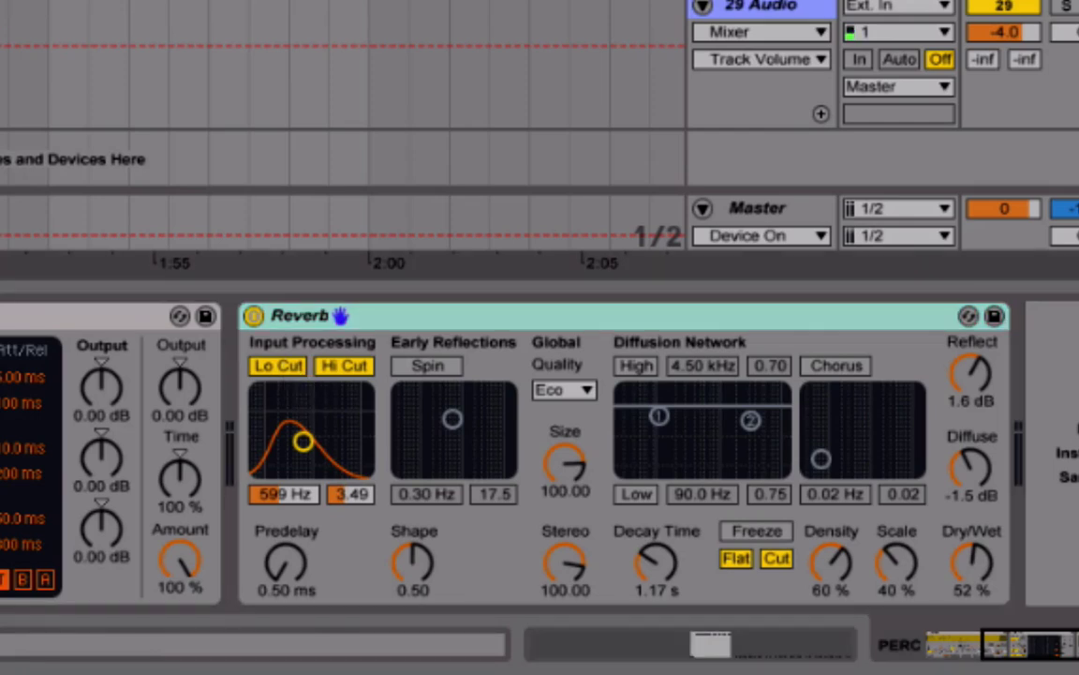
{"action": "left_click", "coordinate": [284, 367]}
{"action": "left_click", "coordinate": [349, 367]}
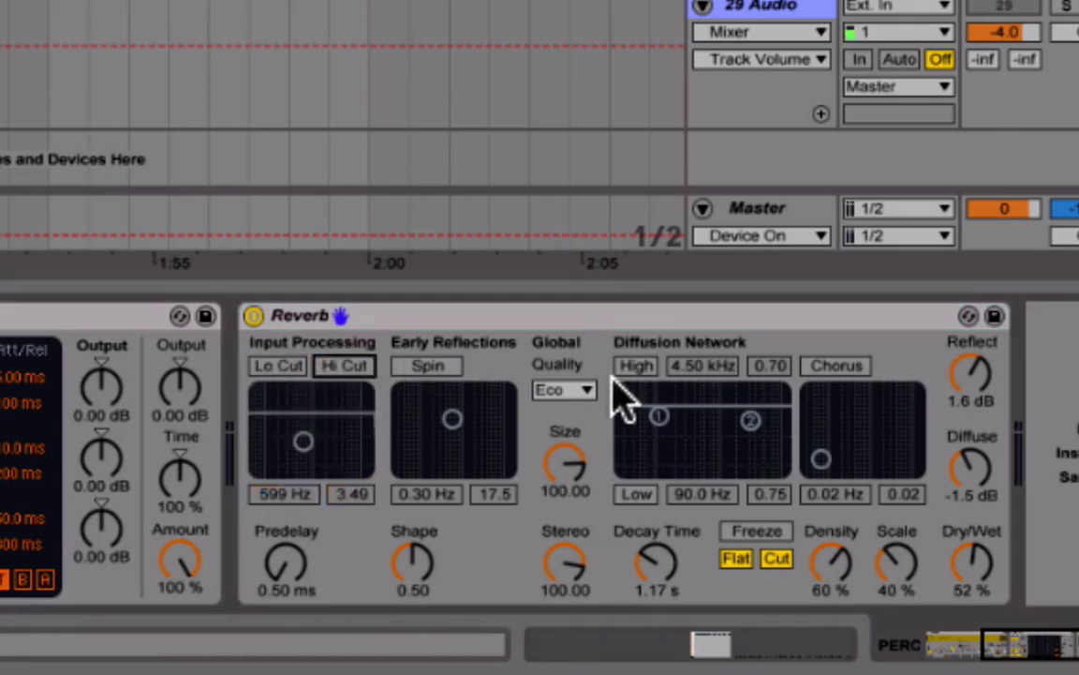
{"action": "key", "text": "space"}
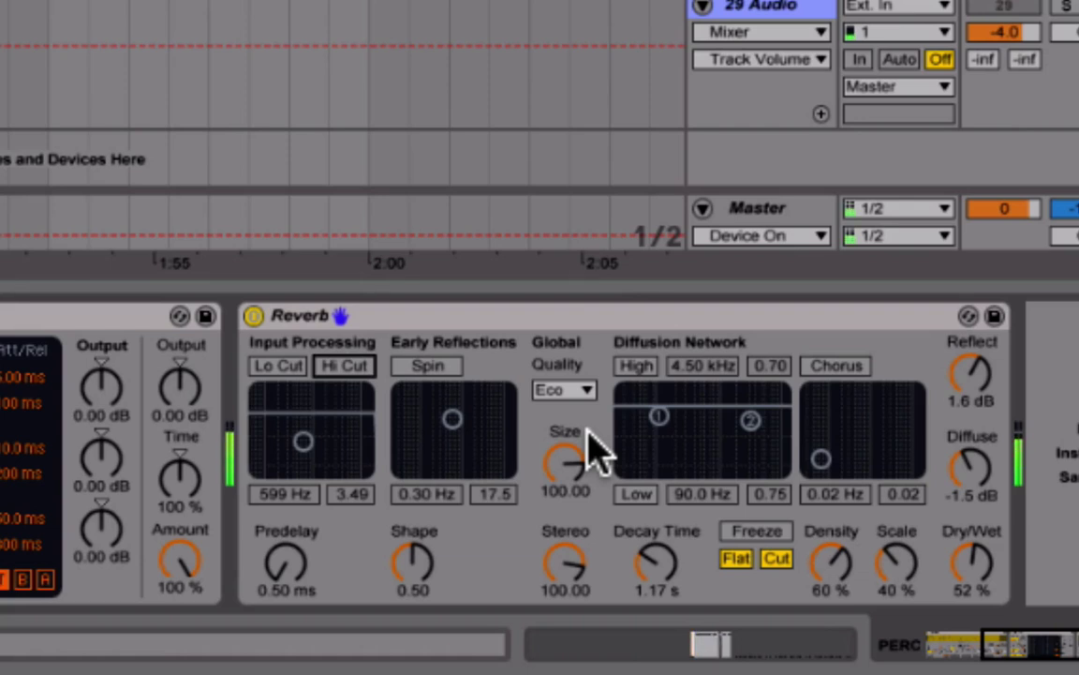
{"action": "left_click", "coordinate": [281, 365]}
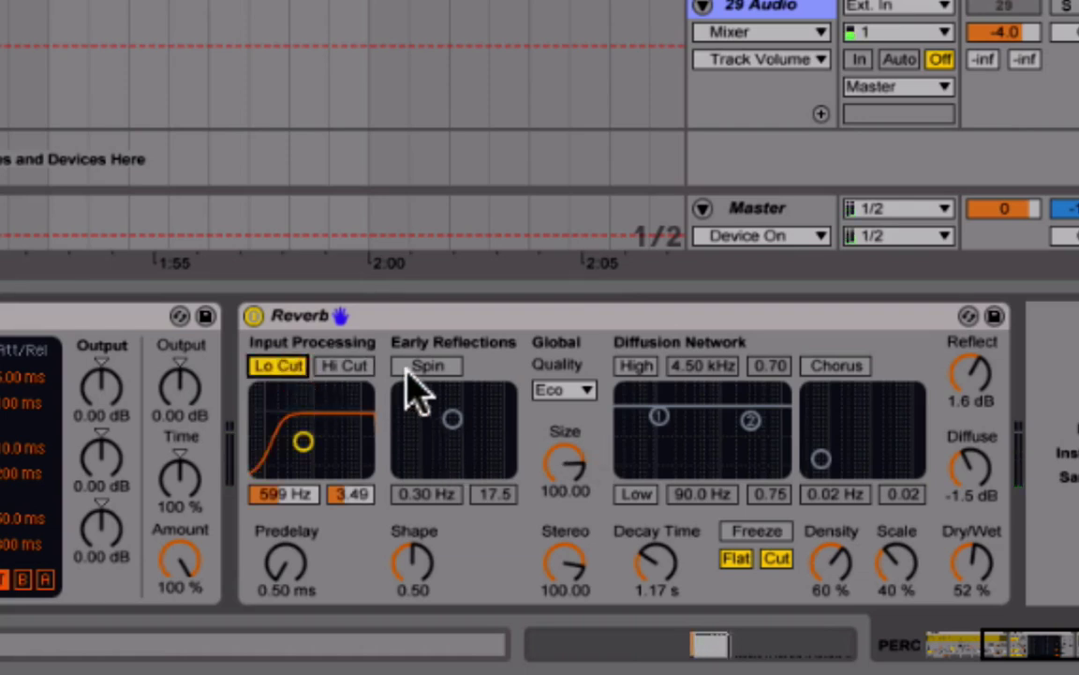
{"action": "left_click", "coordinate": [345, 365]}
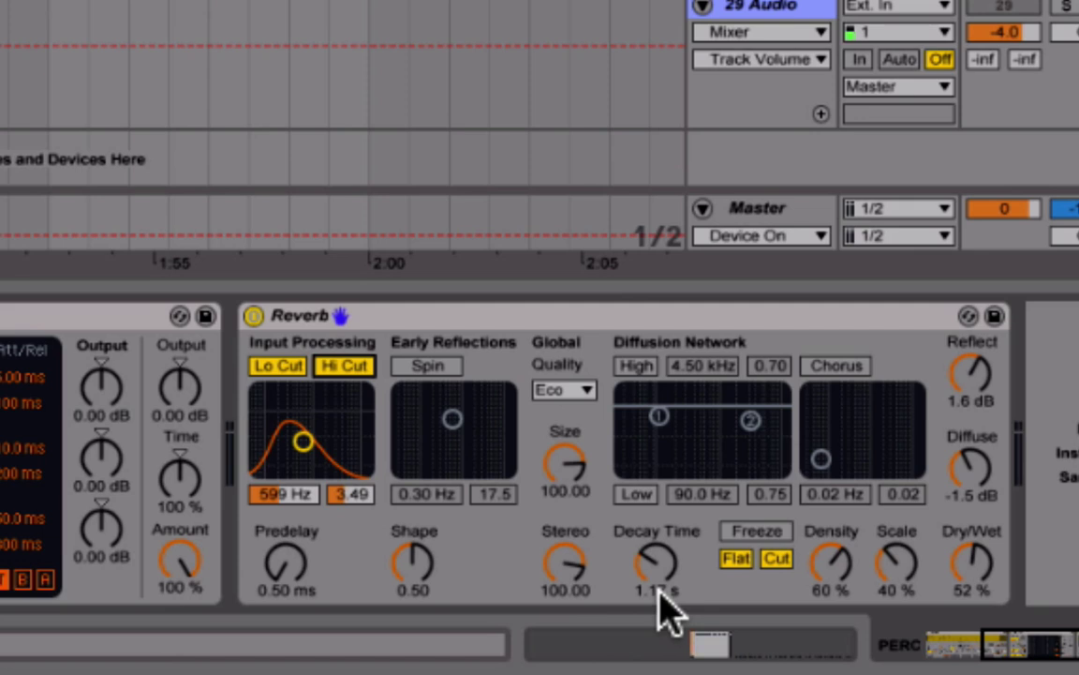
{"action": "scroll", "coordinate": [511, 457], "scroll_direction": "left", "scroll_amount": 2}
{"action": "scroll", "coordinate": [511, 457], "scroll_direction": "left", "scroll_amount": 2}
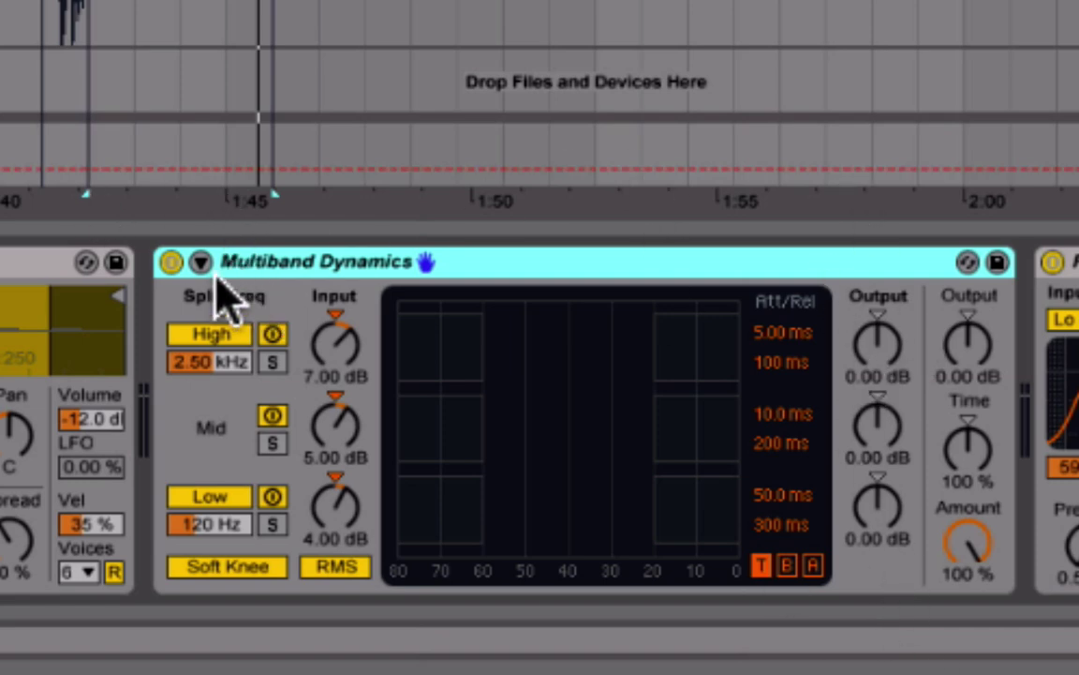
{"action": "scroll", "coordinate": [576, 421], "scroll_direction": "left", "scroll_amount": 5}
{"action": "left_click", "coordinate": [136, 273]}
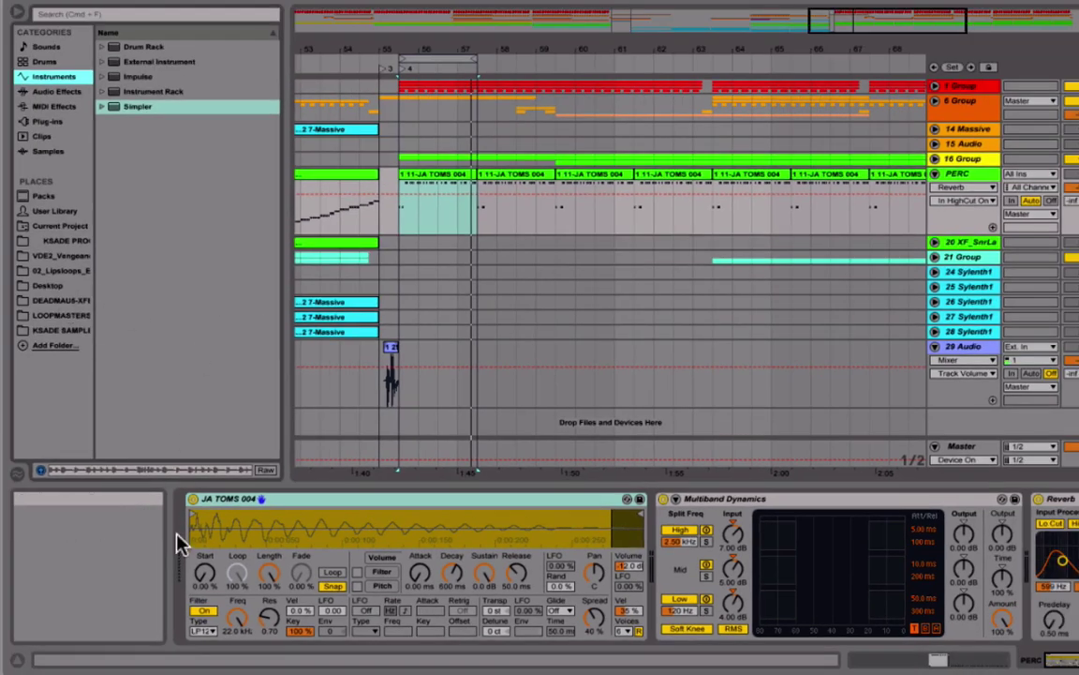
- Open the KSADE samples folder, pick 0001 10-Audio.aif, and focus the tom's waveform
{"action": "left_click", "coordinate": [62, 331]}
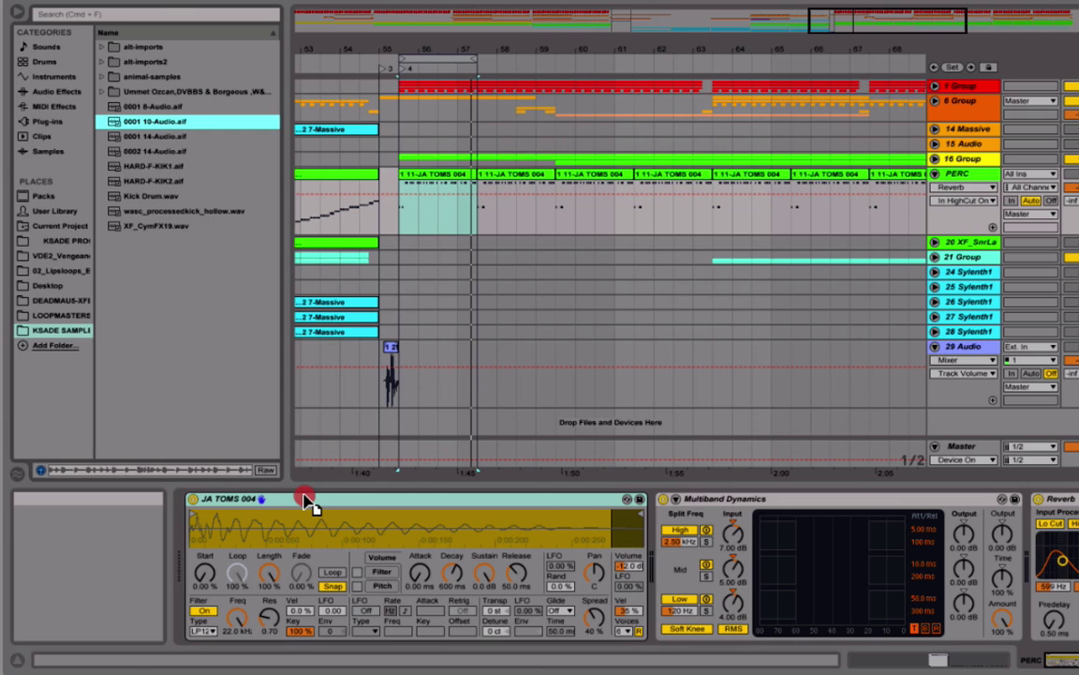
{"action": "left_click", "coordinate": [209, 279]}
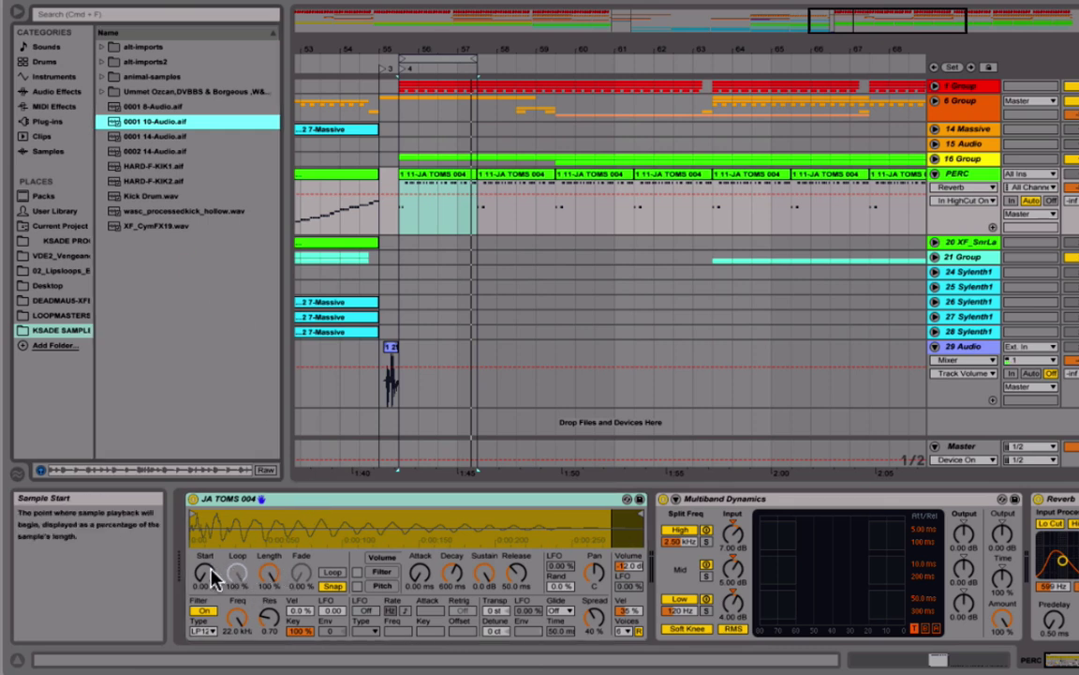
{"action": "left_click", "coordinate": [235, 531]}
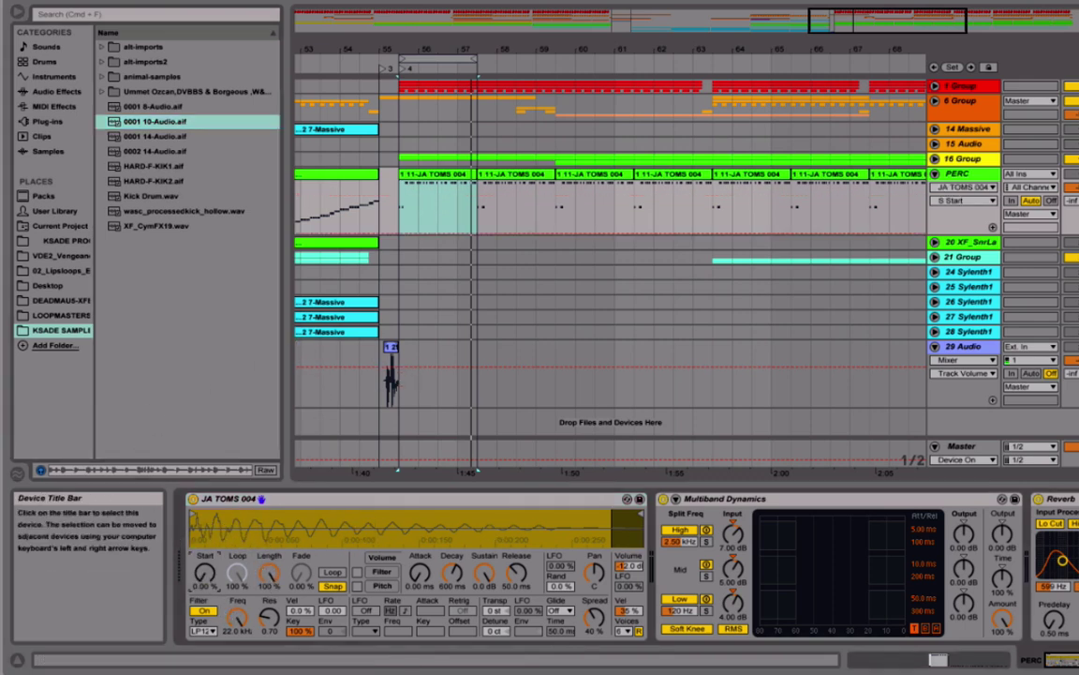
- Try a 37.3% Simpler start and shorter lengths, then restore start 0% and length 100%
{"action": "left_click_drag", "start_coordinate": [205, 576], "coordinate": [204, 534]}
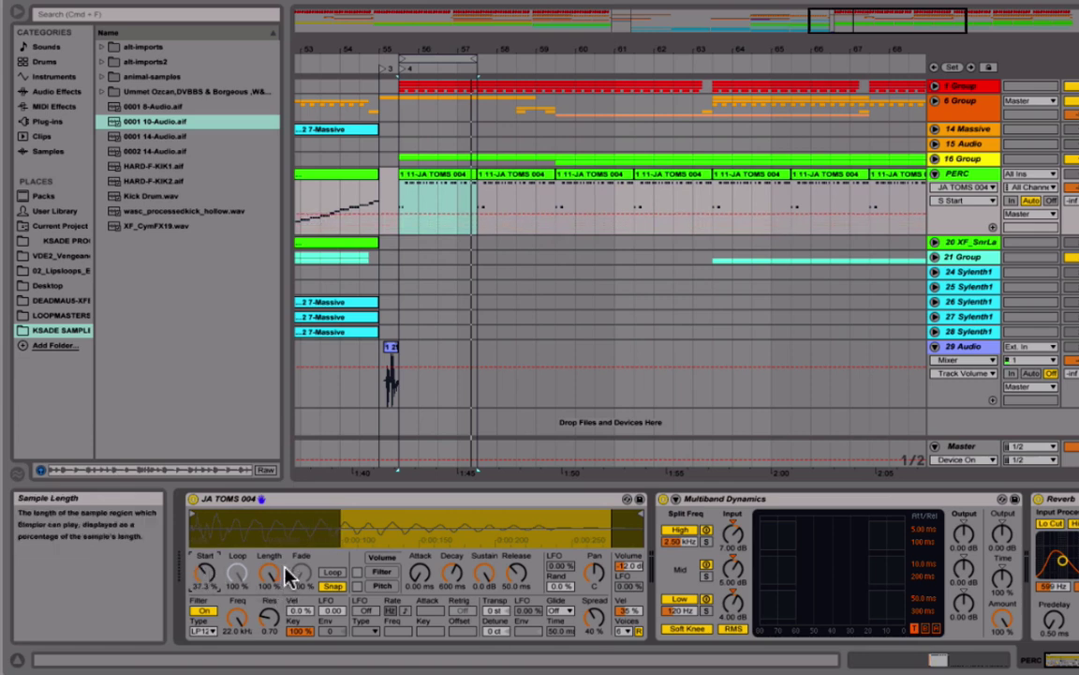
{"action": "left_click_drag", "start_coordinate": [268, 573], "coordinate": [269, 628]}
{"action": "left_click_drag", "start_coordinate": [269, 574], "coordinate": [269, 618]}
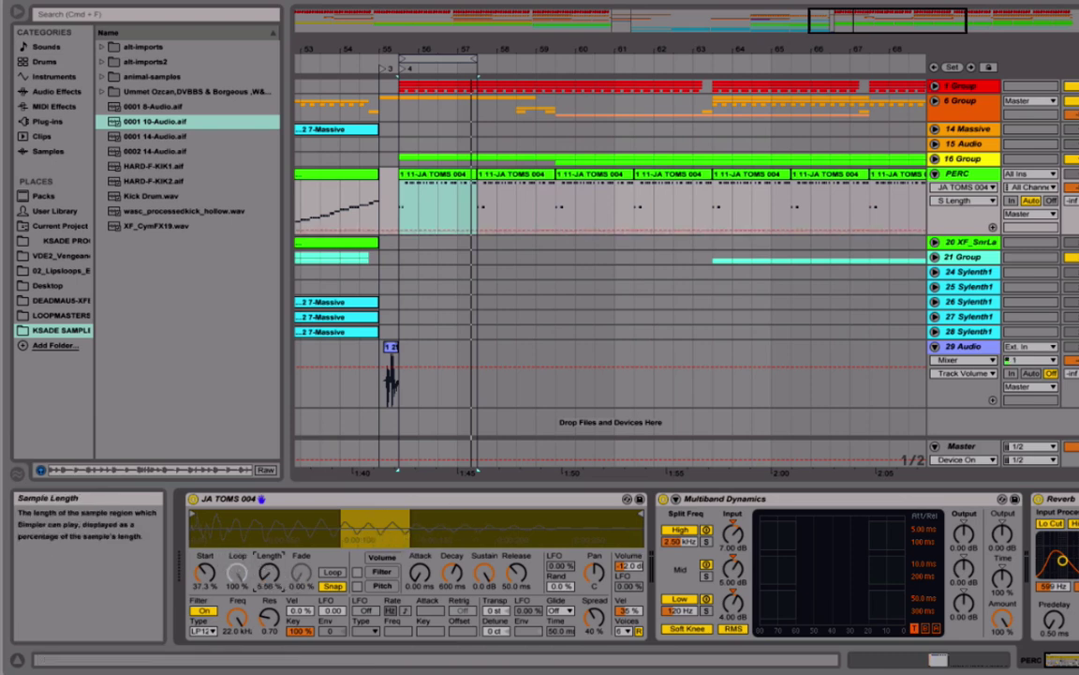
{"action": "left_click_drag", "start_coordinate": [268, 574], "coordinate": [268, 548]}
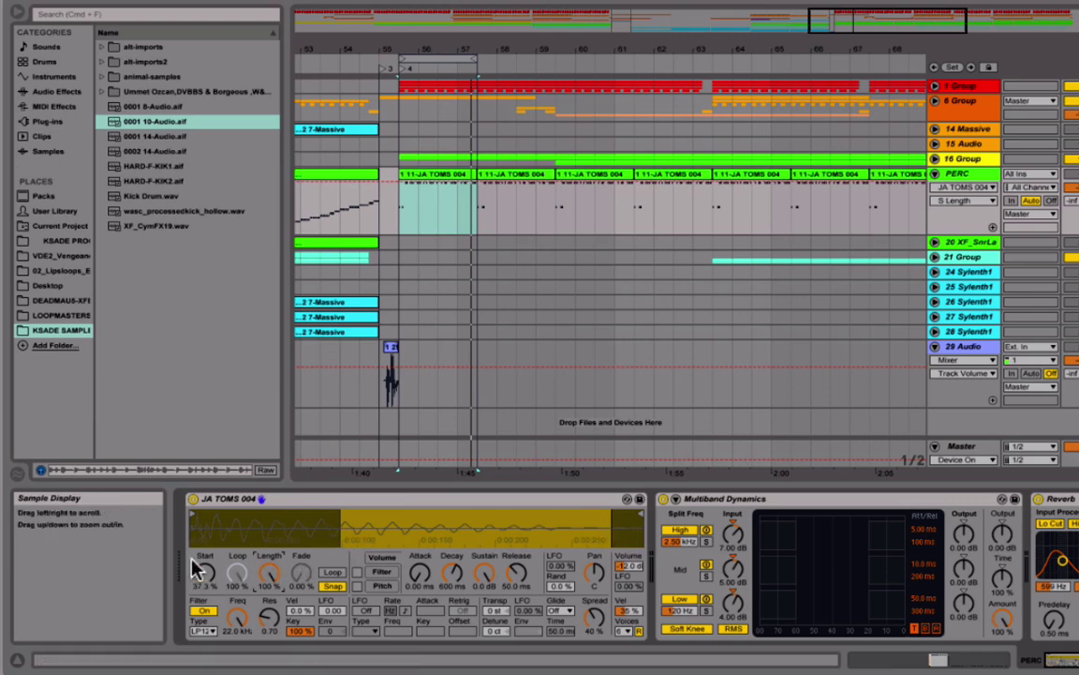
{"action": "left_click_drag", "start_coordinate": [204, 574], "coordinate": [204, 599]}
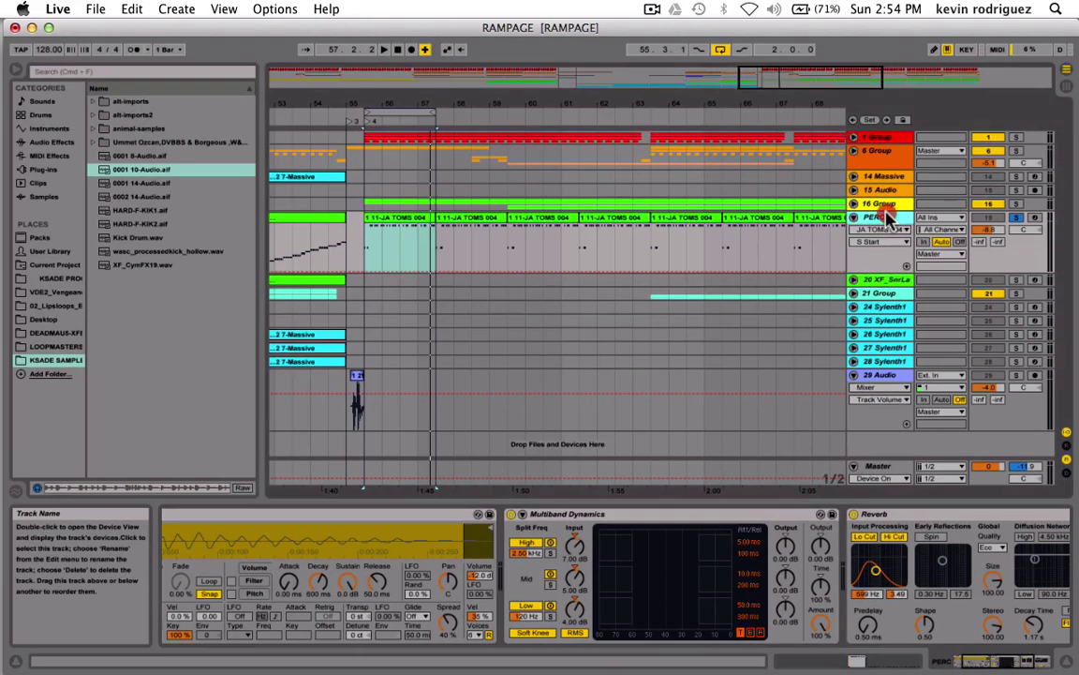
- Insert a MIDI track below PERC, swap its piano for Simpler, and solo it
{"action": "left_click", "coordinate": [887, 215]}
{"action": "key", "text": "super+shift+t"}
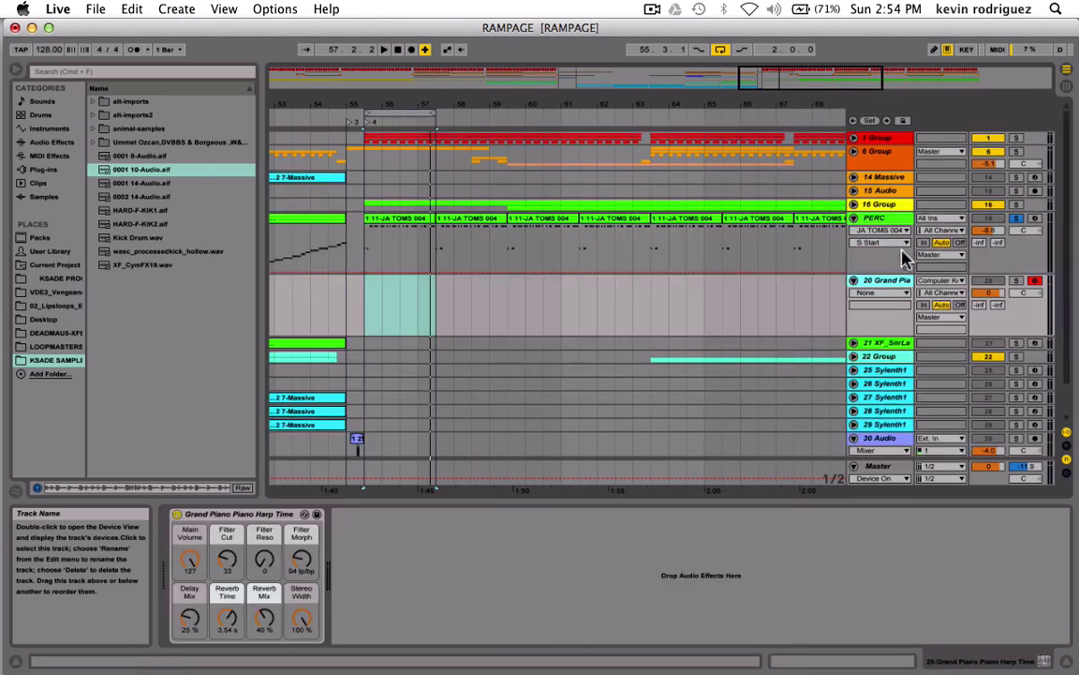
{"action": "left_click", "coordinate": [296, 513]}
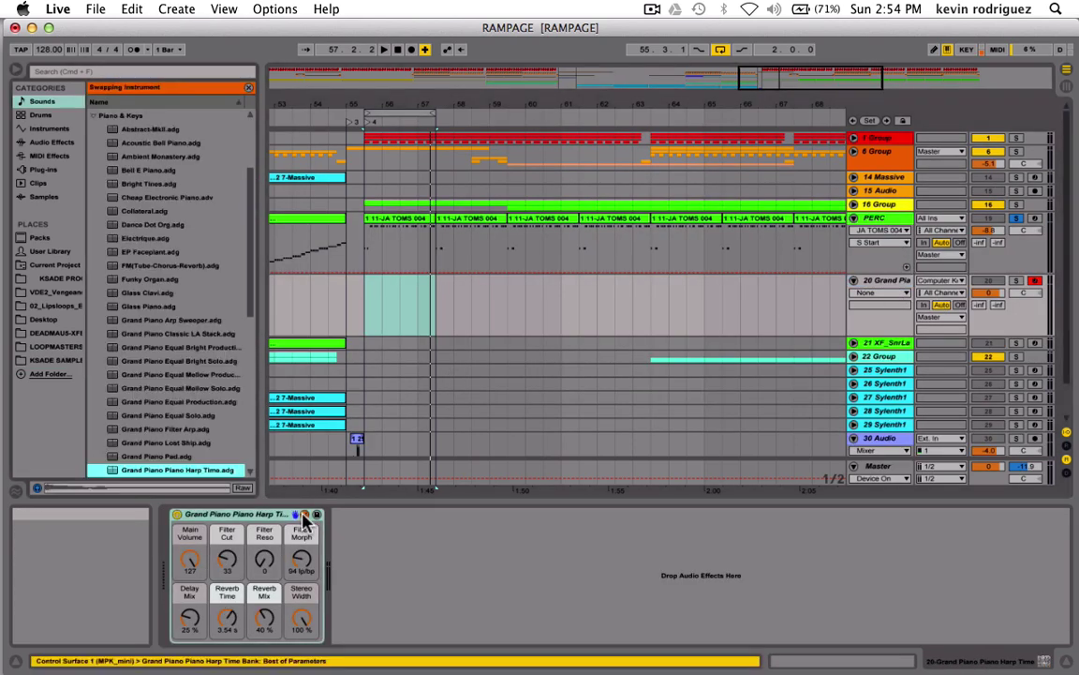
{"action": "left_click", "coordinate": [52, 130]}
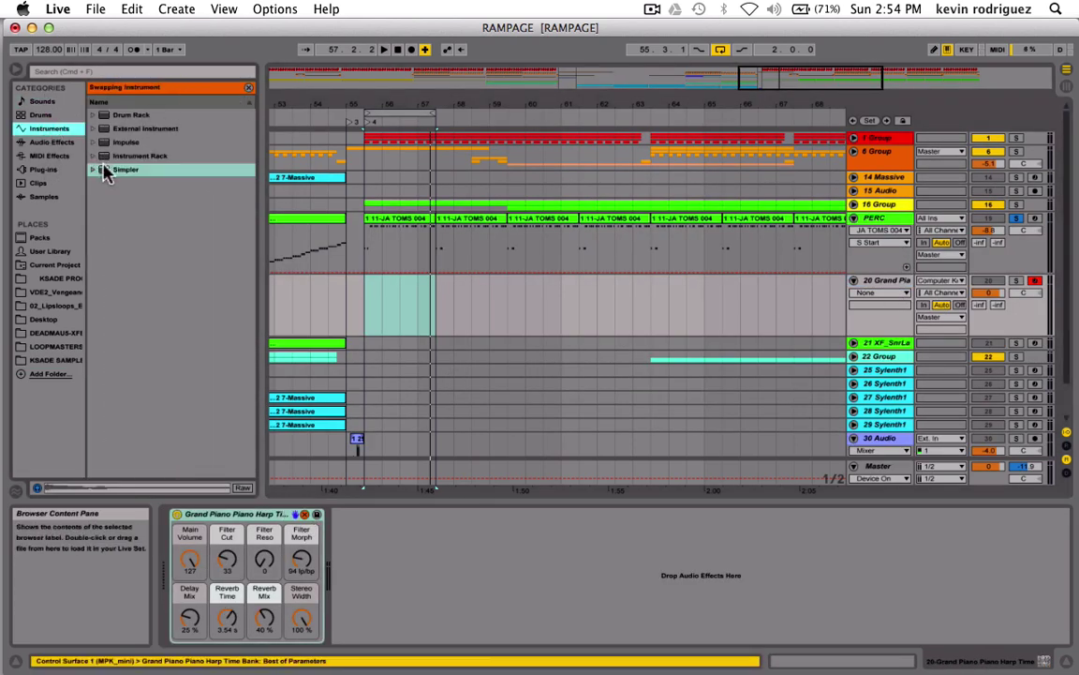
{"action": "double_click", "coordinate": [97, 169]}
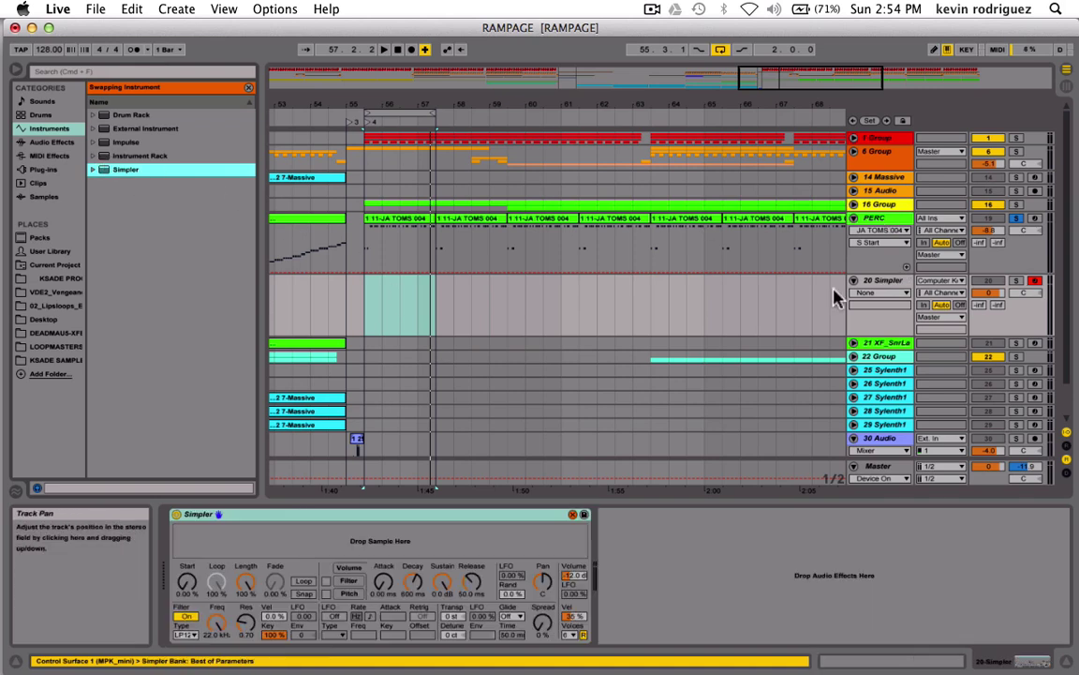
{"action": "left_click", "coordinate": [1017, 280]}
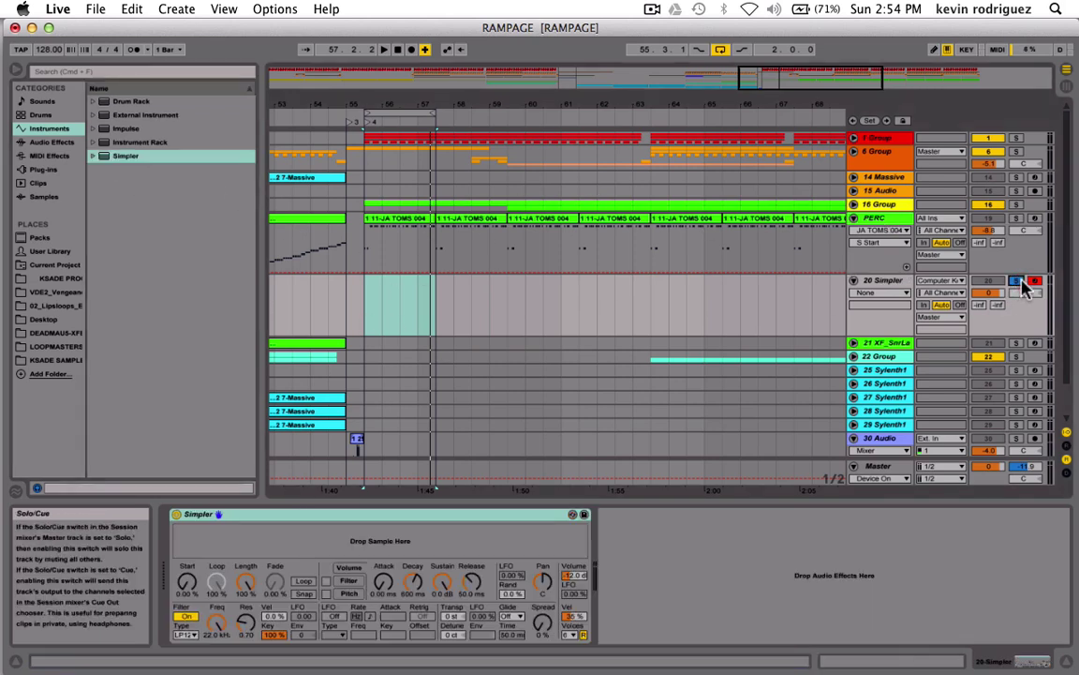
- Copy the first JA TOMS 004 clip onto the Simpler track and play it
{"action": "left_click", "coordinate": [363, 316]}
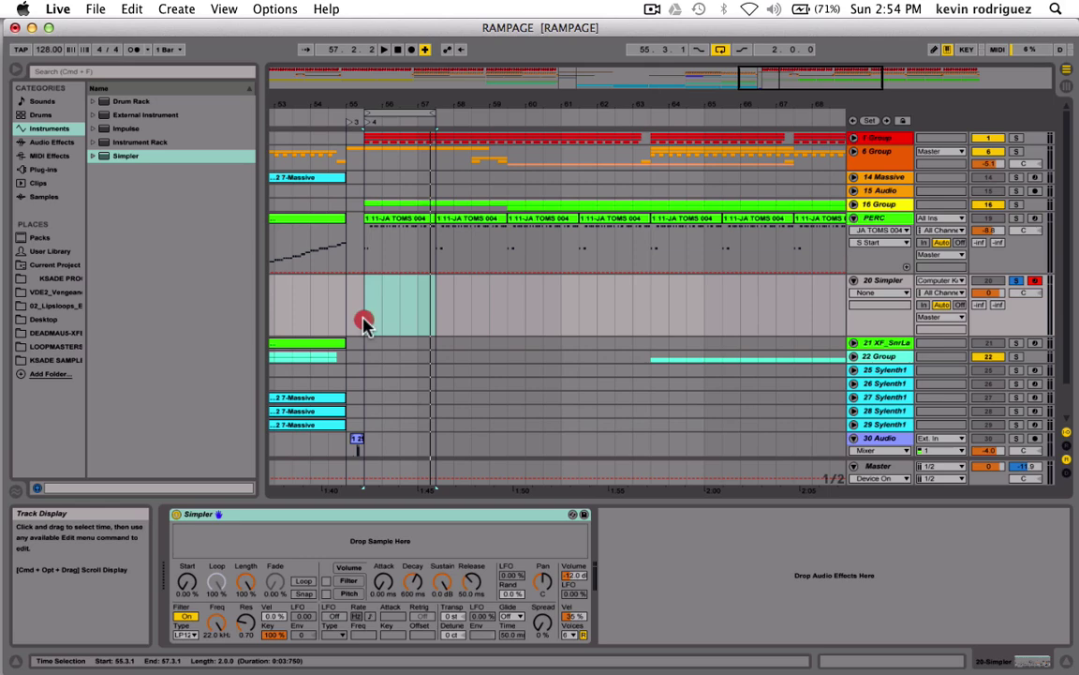
{"action": "left_click", "coordinate": [403, 220]}
{"action": "left_click_drag", "start_coordinate": [399, 221], "coordinate": [398, 317]}
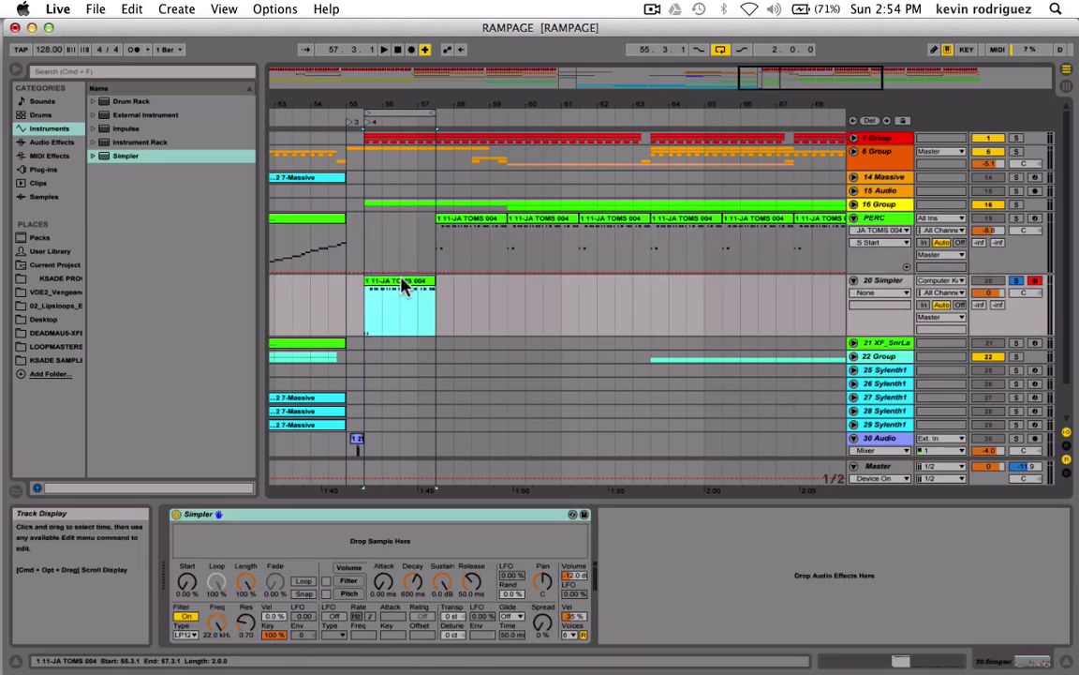
{"action": "mouse_move", "coordinate": [401, 312]}
{"action": "left_mouse_down"}
{"action": "mouse_move", "coordinate": [397, 248]}
{"action": "mouse_move", "coordinate": [393, 304]}
{"action": "left_mouse_up"}
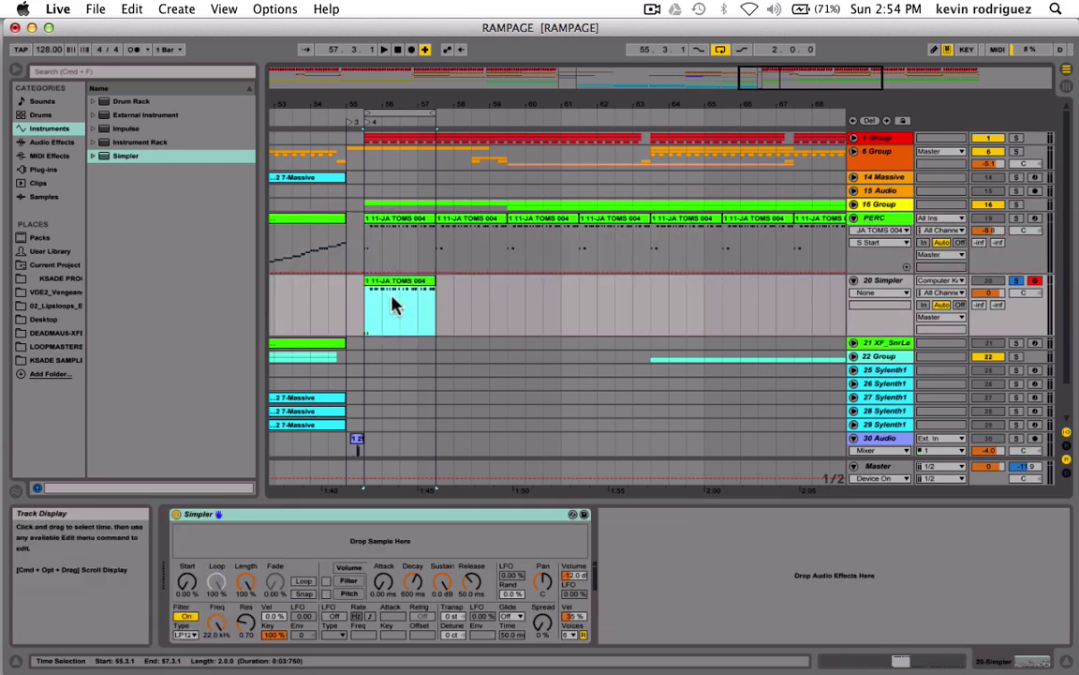
{"action": "left_click", "coordinate": [408, 285]}
{"action": "key", "text": "space"}
{"action": "key", "text": "space"}
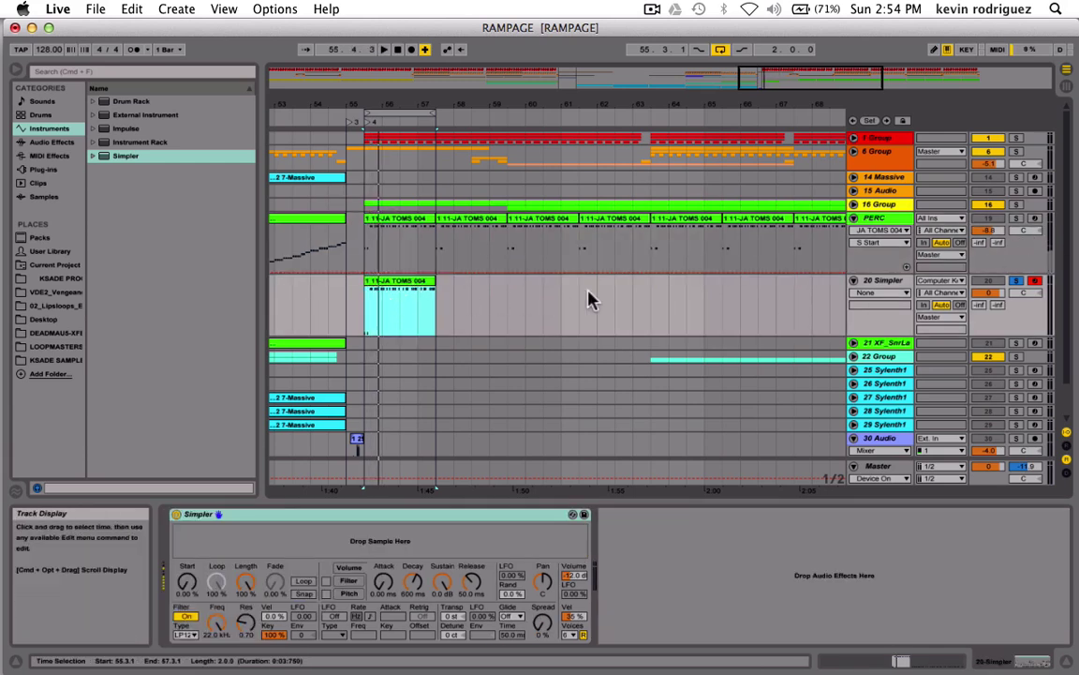
{"action": "left_click", "coordinate": [55, 361]}
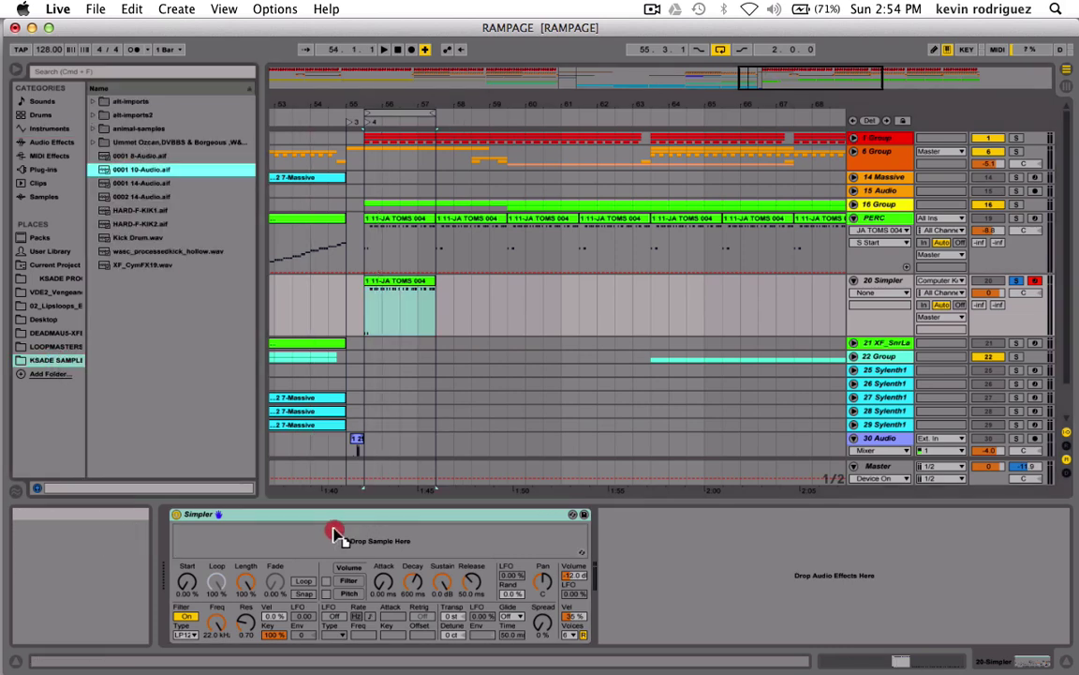
- Load 0001 10-Audio.aif into the Simpler, enable Snap, set Start near 25%, and audition it
{"action": "left_click_drag", "start_coordinate": [122, 168], "coordinate": [339, 532]}
{"action": "left_click_drag", "start_coordinate": [186, 580], "coordinate": [186, 553]}
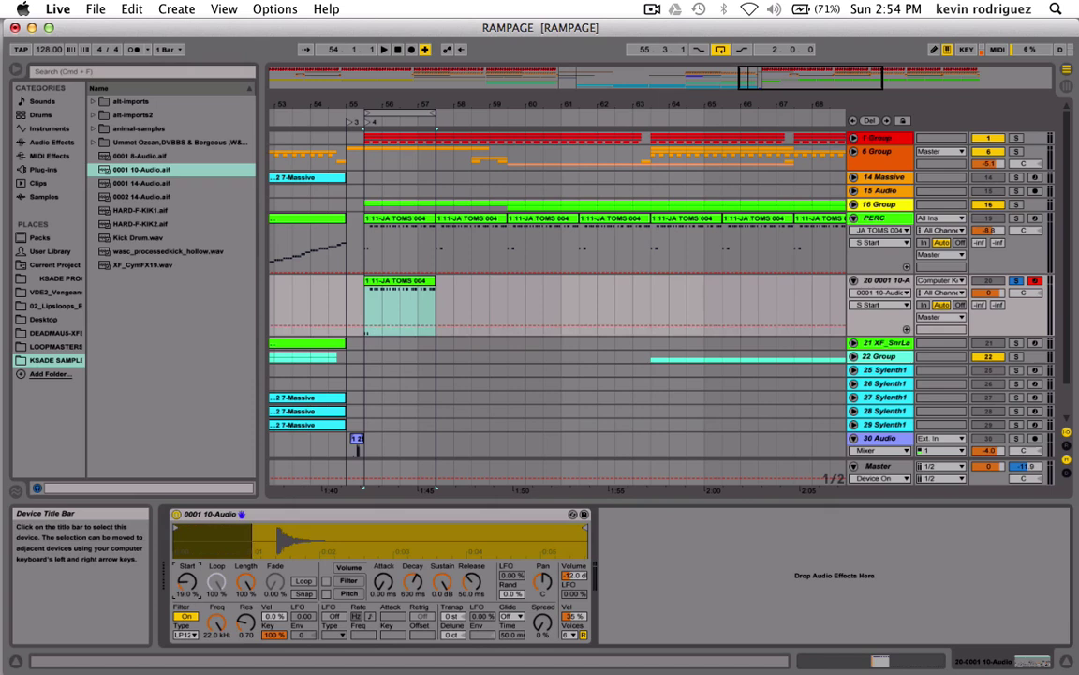
{"action": "left_click", "coordinate": [303, 594]}
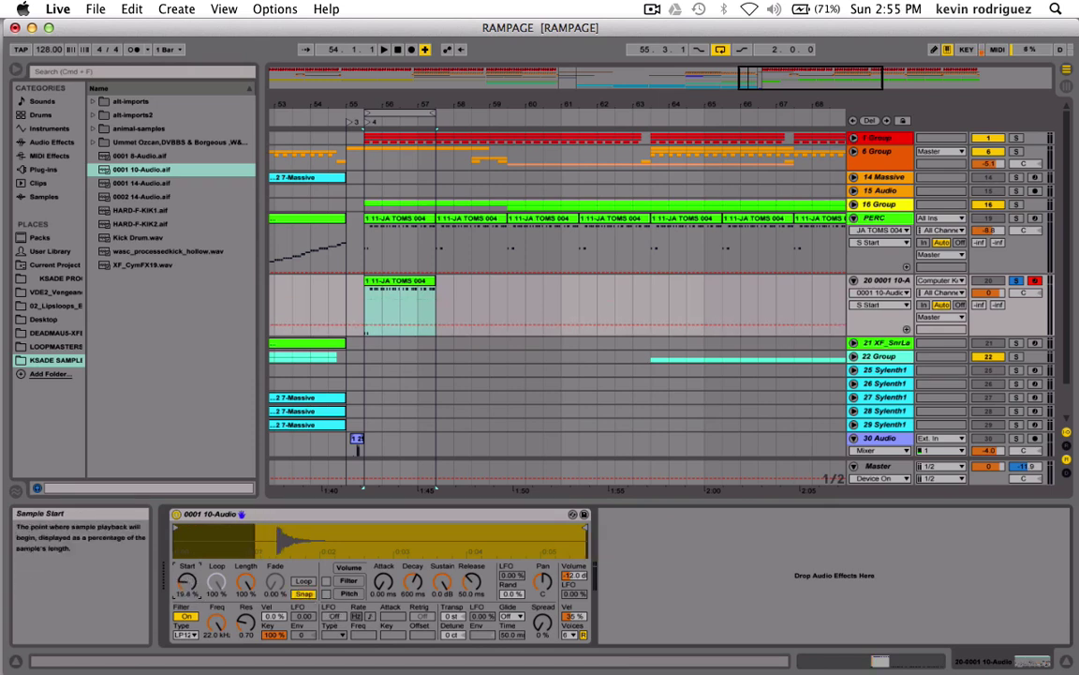
{"action": "left_click_drag", "start_coordinate": [187, 581], "coordinate": [186, 587]}
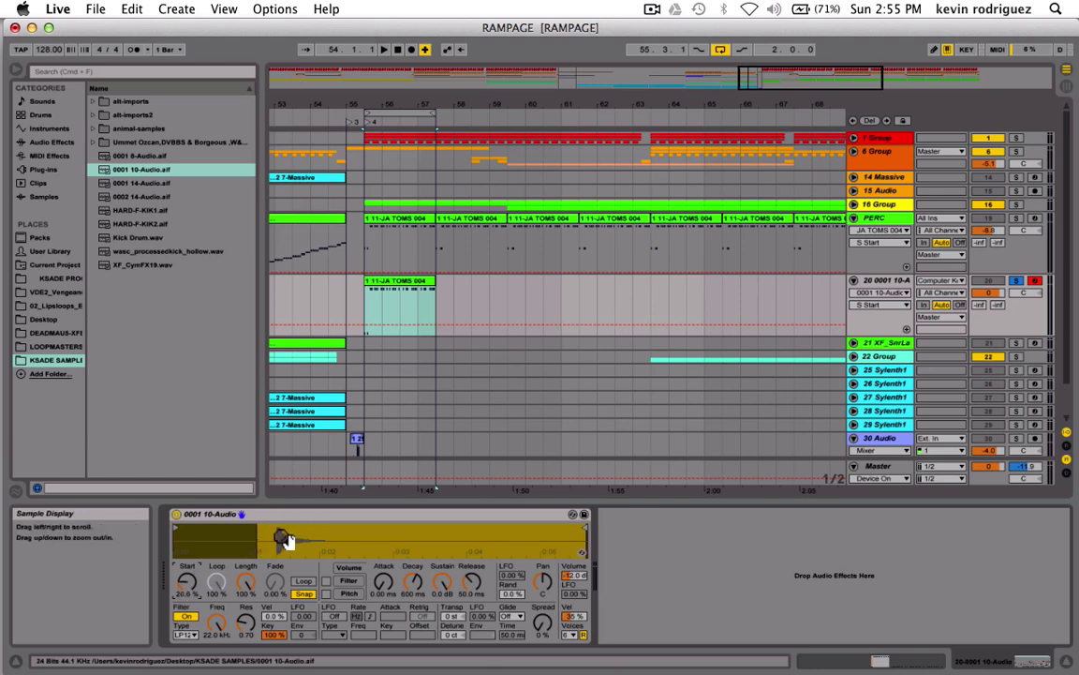
{"action": "mouse_move", "coordinate": [281, 535]}
{"action": "left_mouse_down"}
{"action": "mouse_move", "coordinate": [176, 596]}
{"action": "mouse_move", "coordinate": [187, 574]}
{"action": "left_mouse_up"}
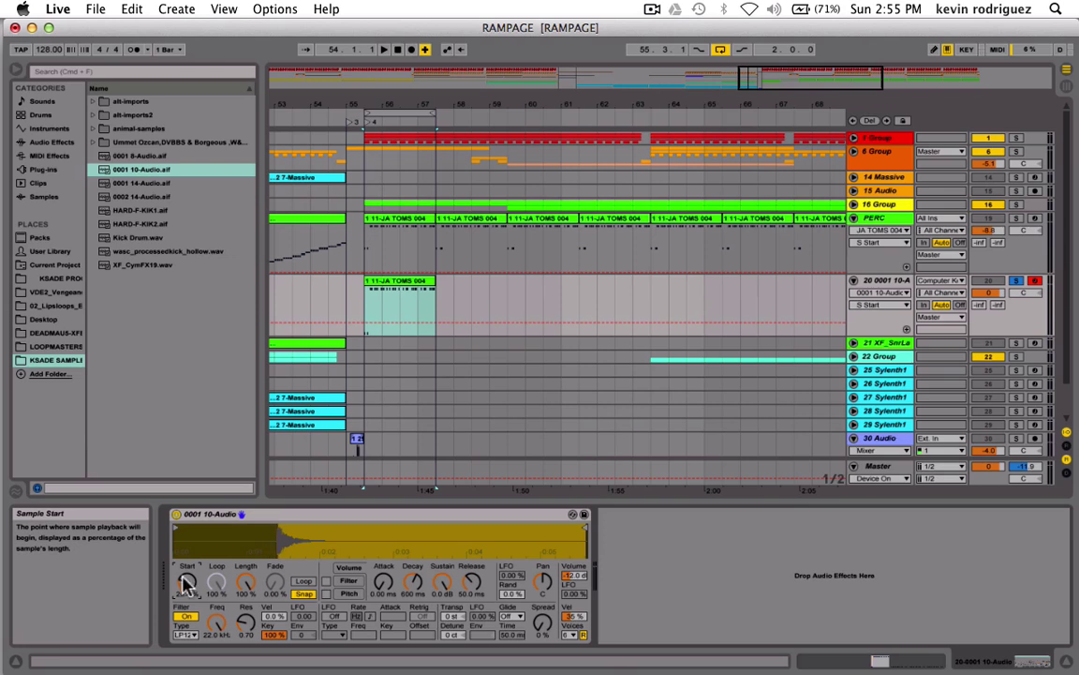
{"action": "key", "text": "space"}
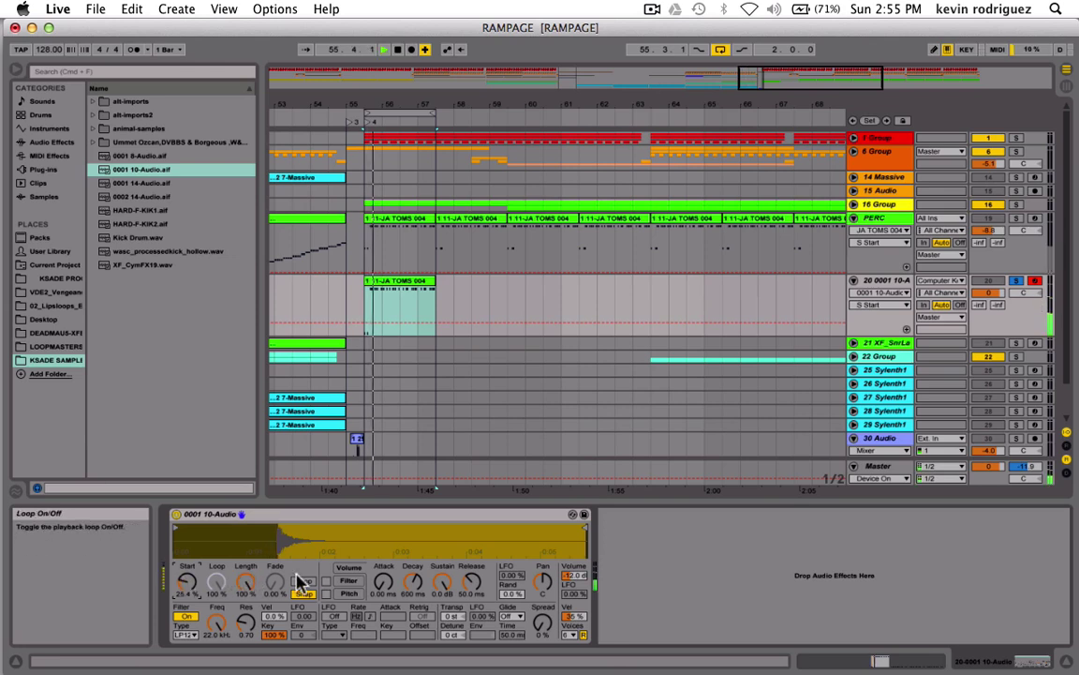
{"action": "key", "text": "space"}
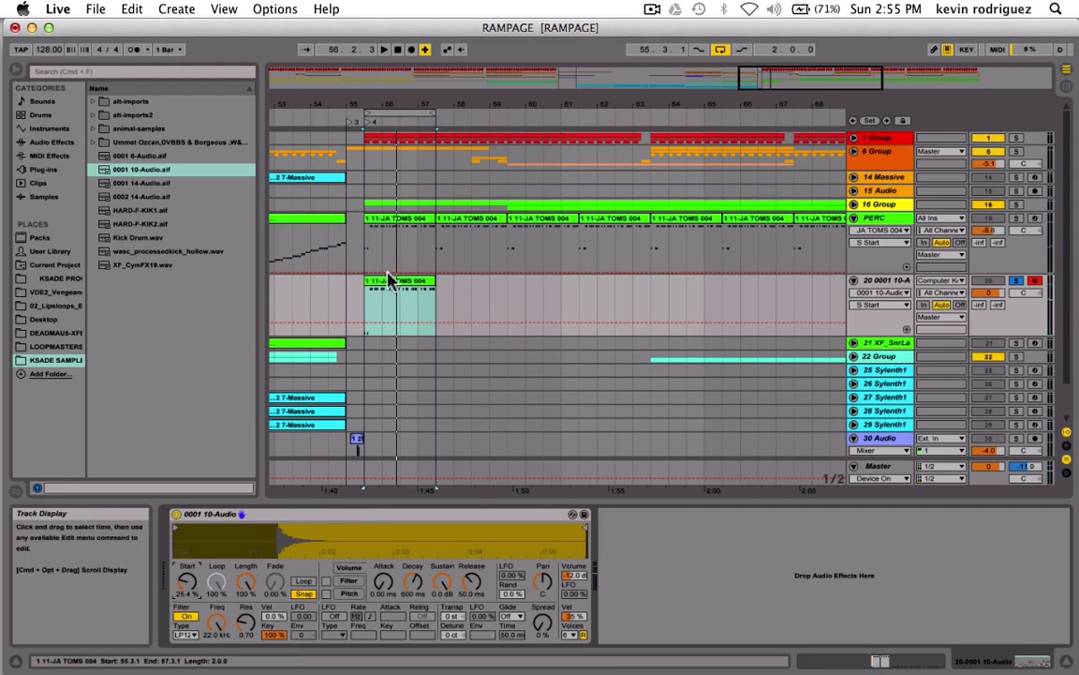
- Open the copied clip's notes and lower the first two notes to C3
{"action": "double_click", "coordinate": [389, 284]}
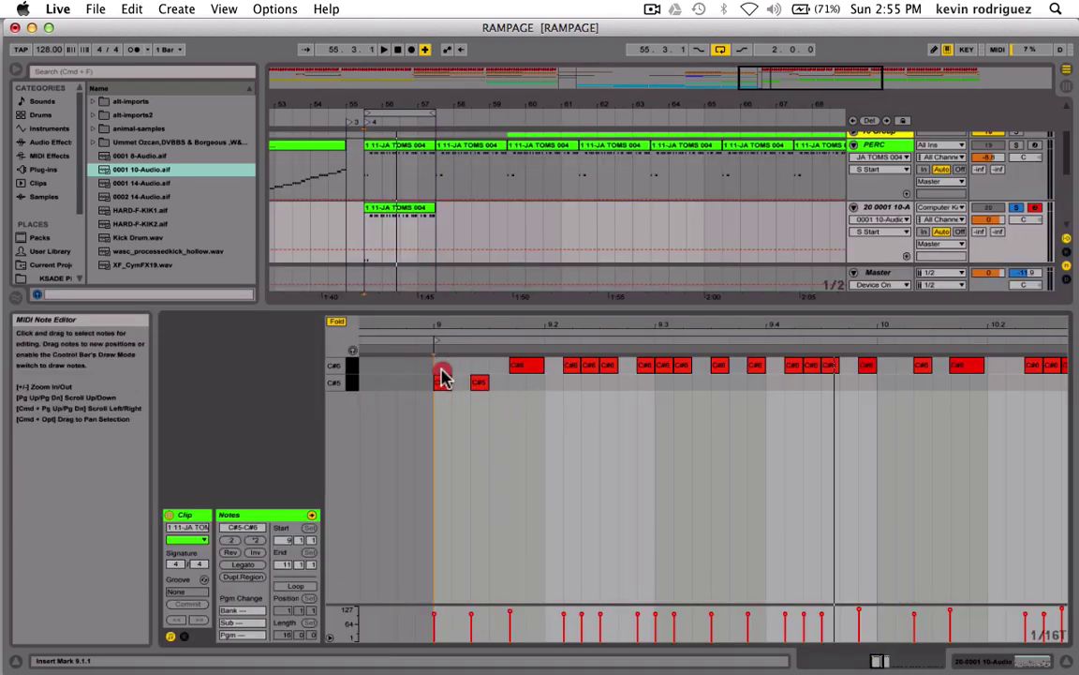
{"action": "left_click_drag", "start_coordinate": [438, 372], "coordinate": [524, 399]}
{"action": "key", "text": "shift+Down"}
{"action": "key", "text": "shift+Down"}
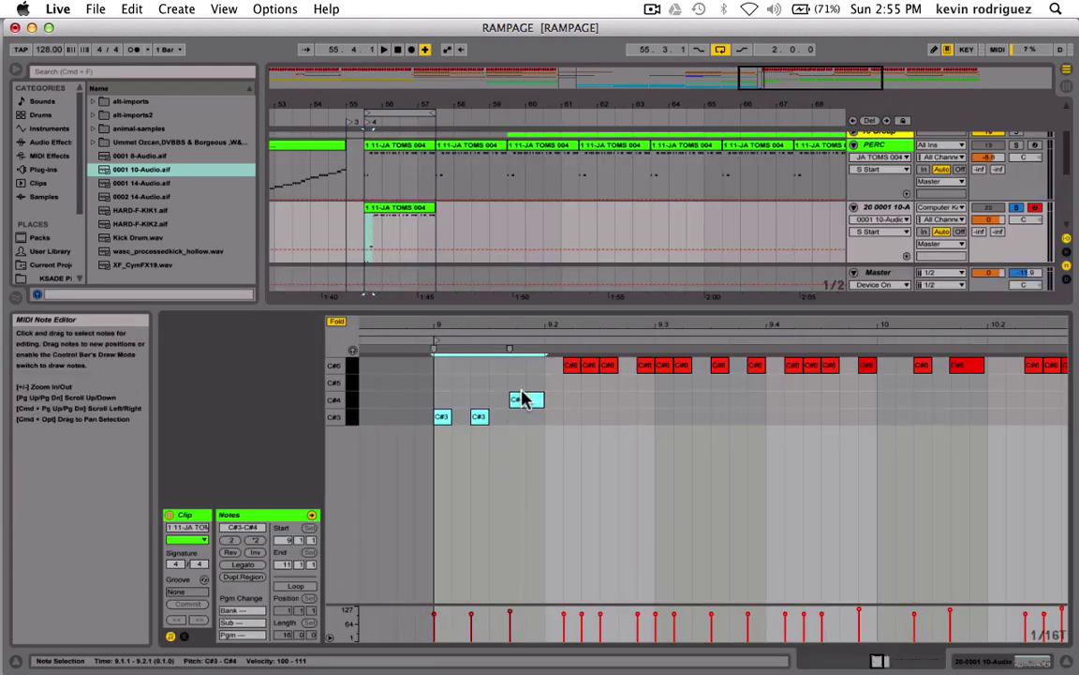
{"action": "key", "text": "shift+Down"}
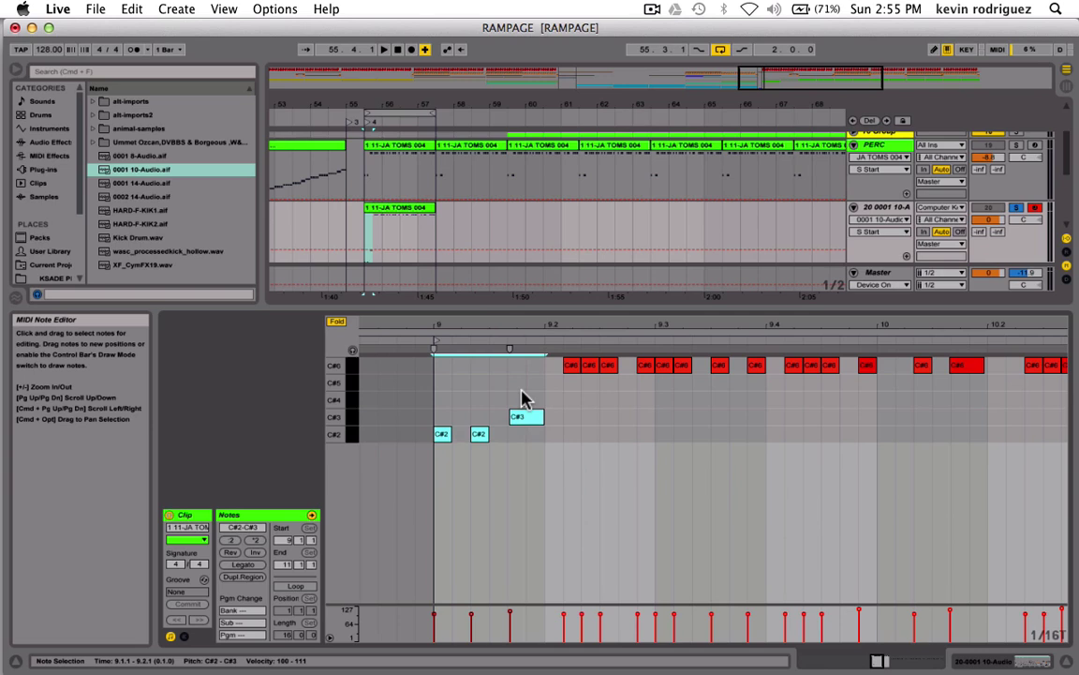
{"action": "key", "text": "shift+Up"}
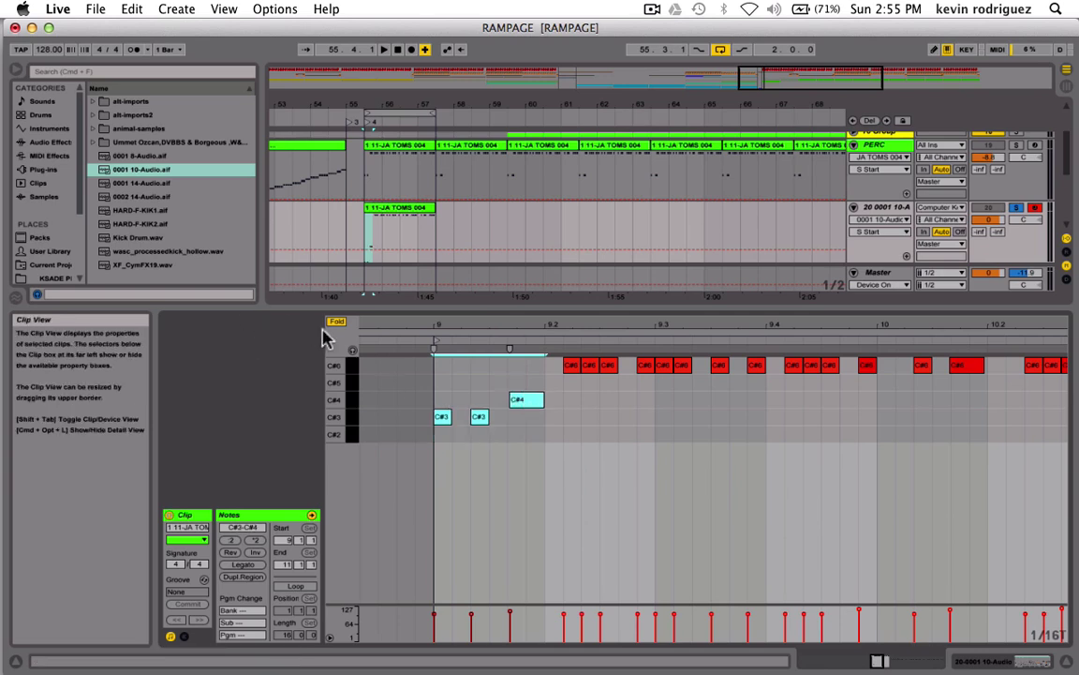
{"action": "left_click", "coordinate": [335, 323]}
{"action": "left_click_drag", "start_coordinate": [444, 466], "coordinate": [497, 514]}
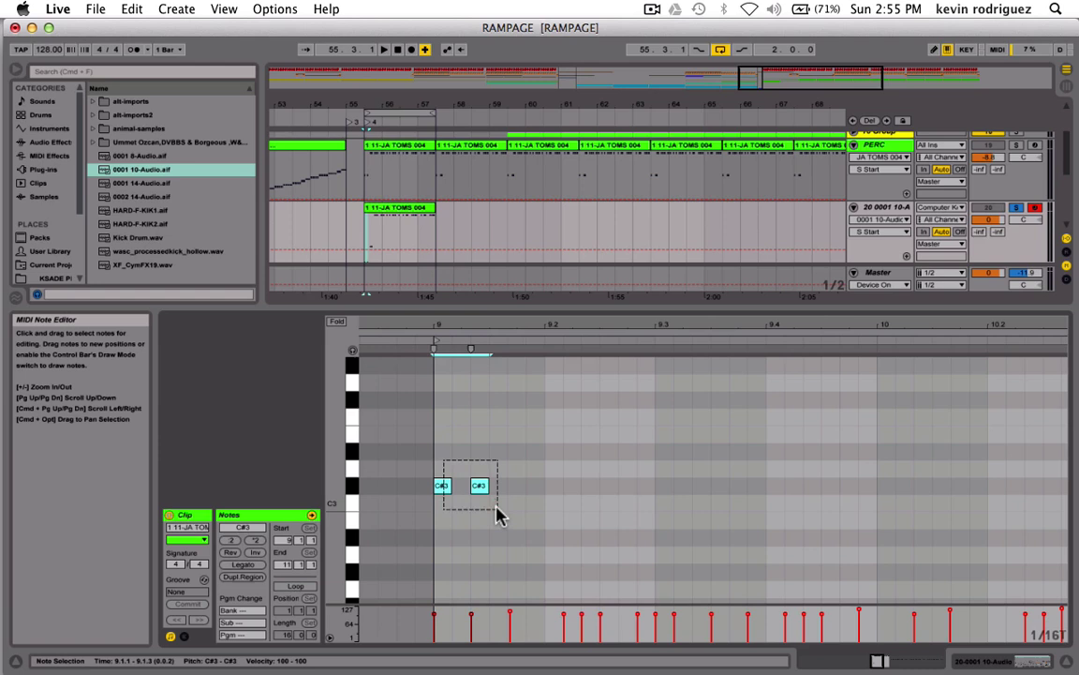
{"action": "key", "text": "Down"}
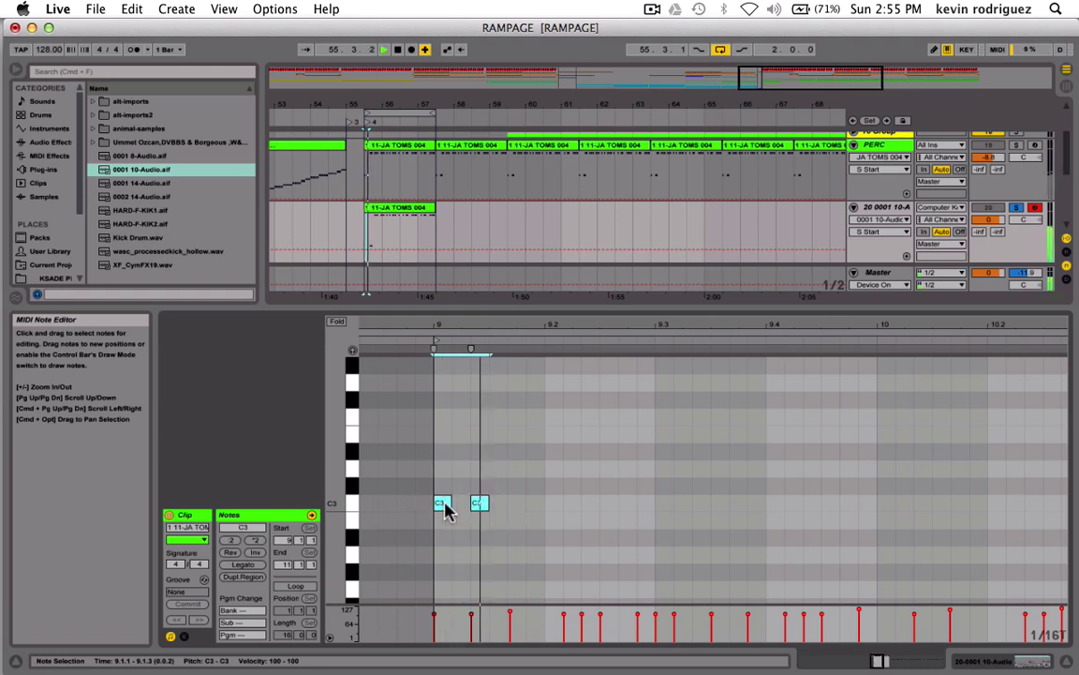
- Move the third note to C3 as well and play the three-note pattern
{"action": "scroll", "coordinate": [445, 508], "scroll_direction": "up", "scroll_amount": 4}
{"action": "left_click", "coordinate": [522, 423]}
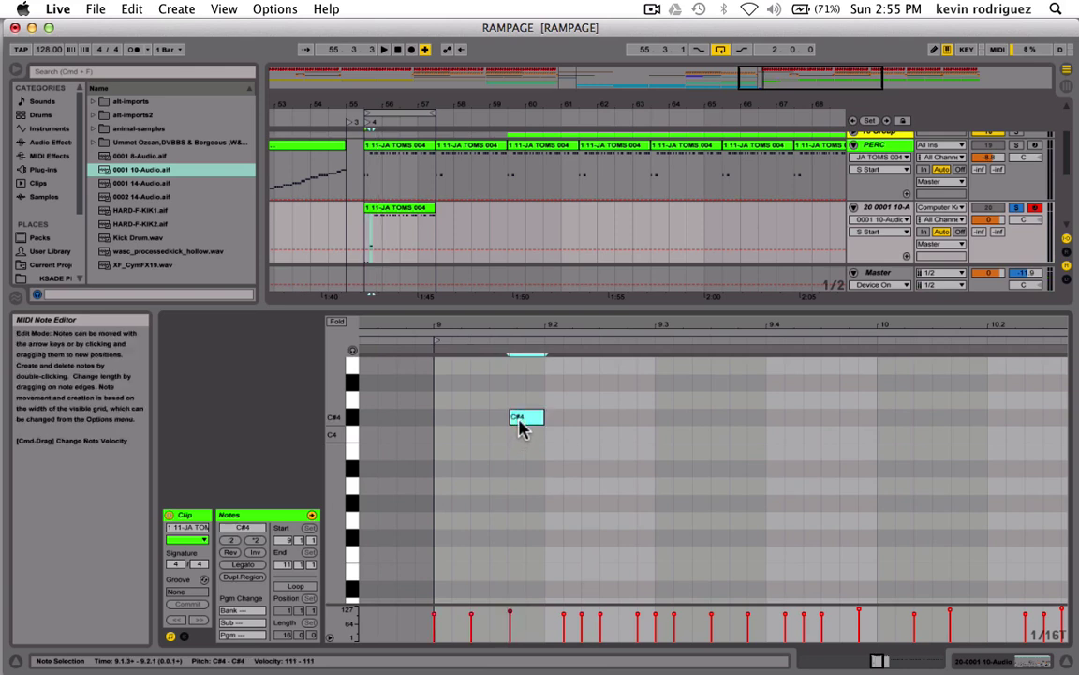
{"action": "key", "text": "shift+Down"}
{"action": "key", "text": "shift+Down"}
{"action": "key", "text": "Up"}
{"action": "key", "text": "Up"}
{"action": "key", "text": "Up"}
{"action": "key", "text": "Up"}
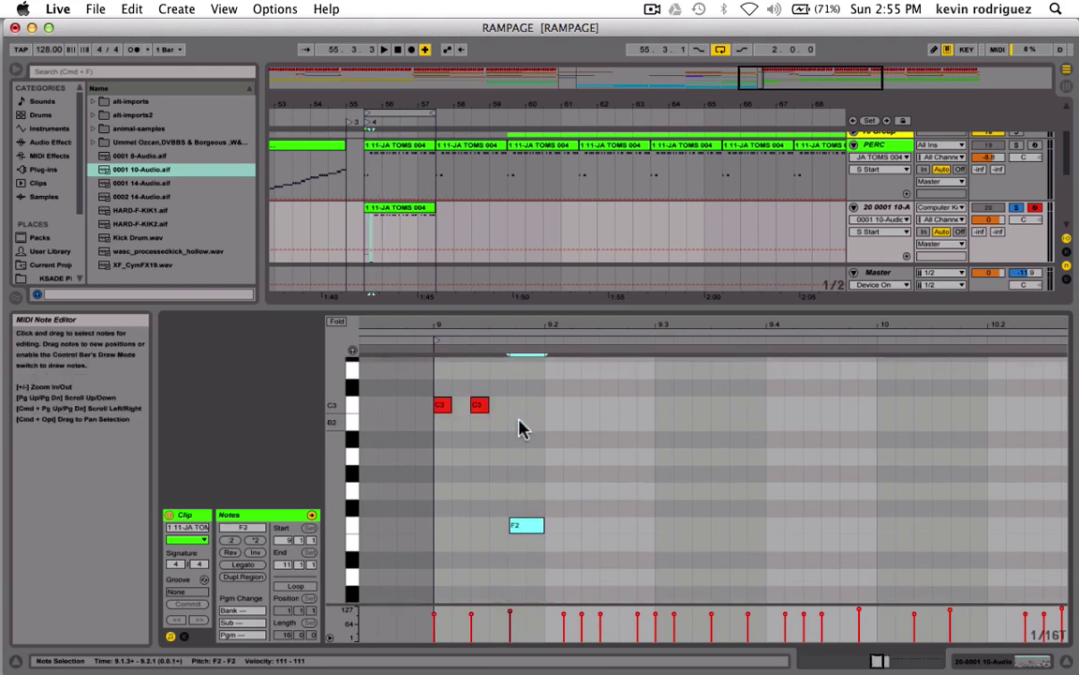
{"action": "key", "text": "shift+Up"}
{"action": "key", "text": "Down"}
{"action": "key", "text": "Down"}
{"action": "key", "text": "Down"}
{"action": "key", "text": "Down"}
{"action": "key", "text": "Down"}
{"action": "key", "text": "space"}
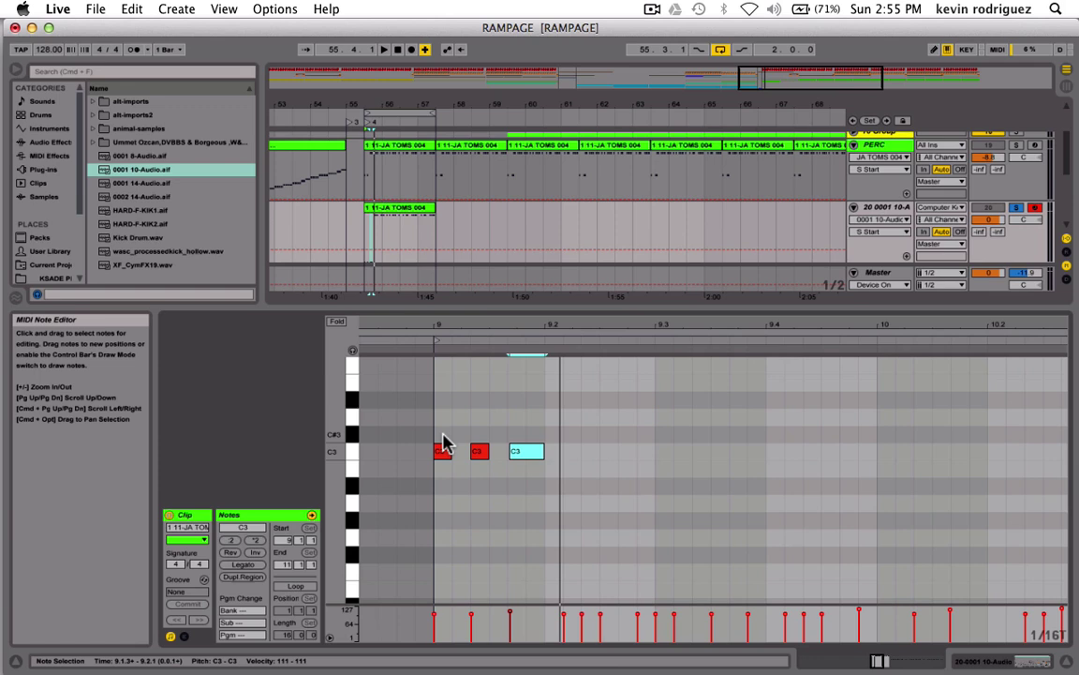
- Raise all three notes to C#6, with the first note moved to the bar start
{"action": "left_click_drag", "start_coordinate": [434, 438], "coordinate": [538, 488]}
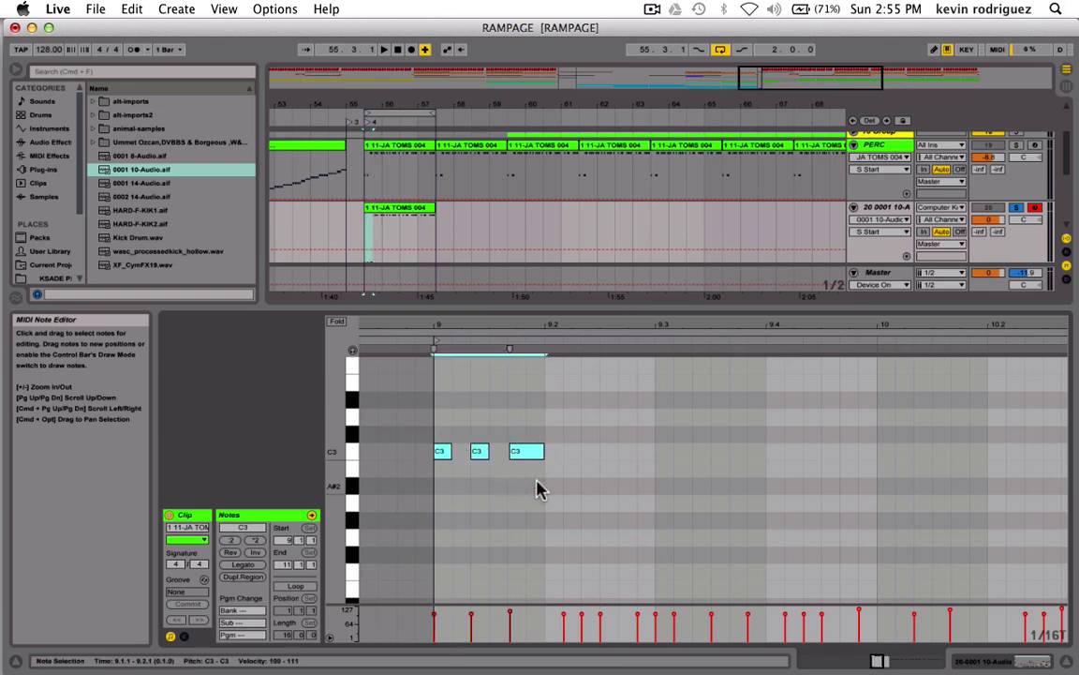
{"action": "key", "text": "shift+Up"}
{"action": "key", "text": "Page_Up"}
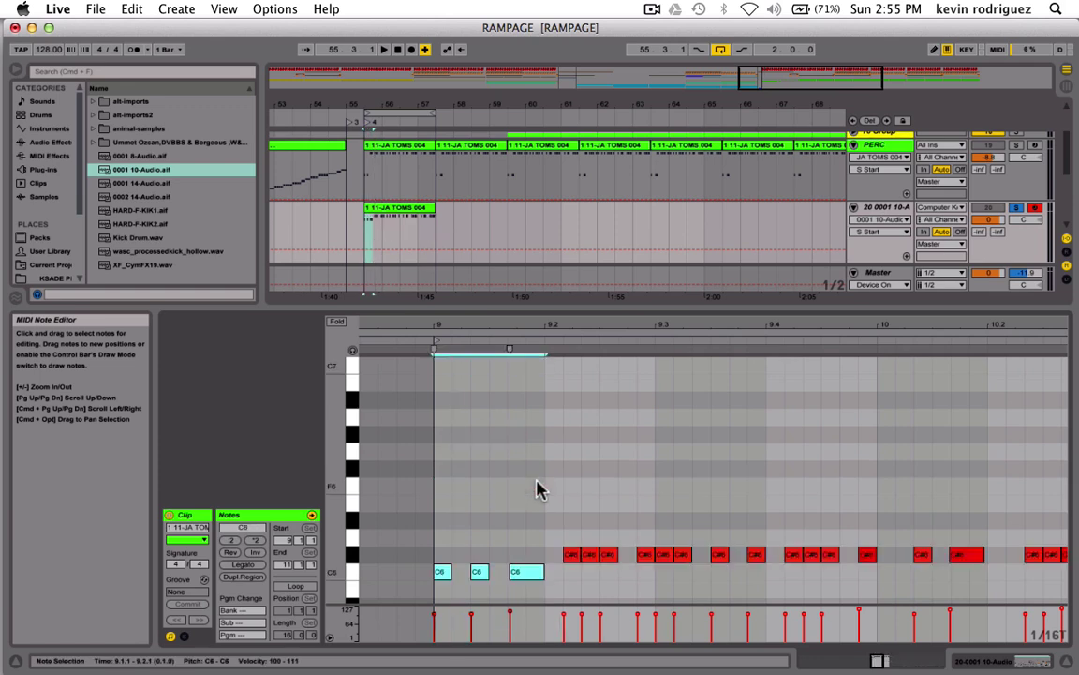
{"action": "key", "text": "Up"}
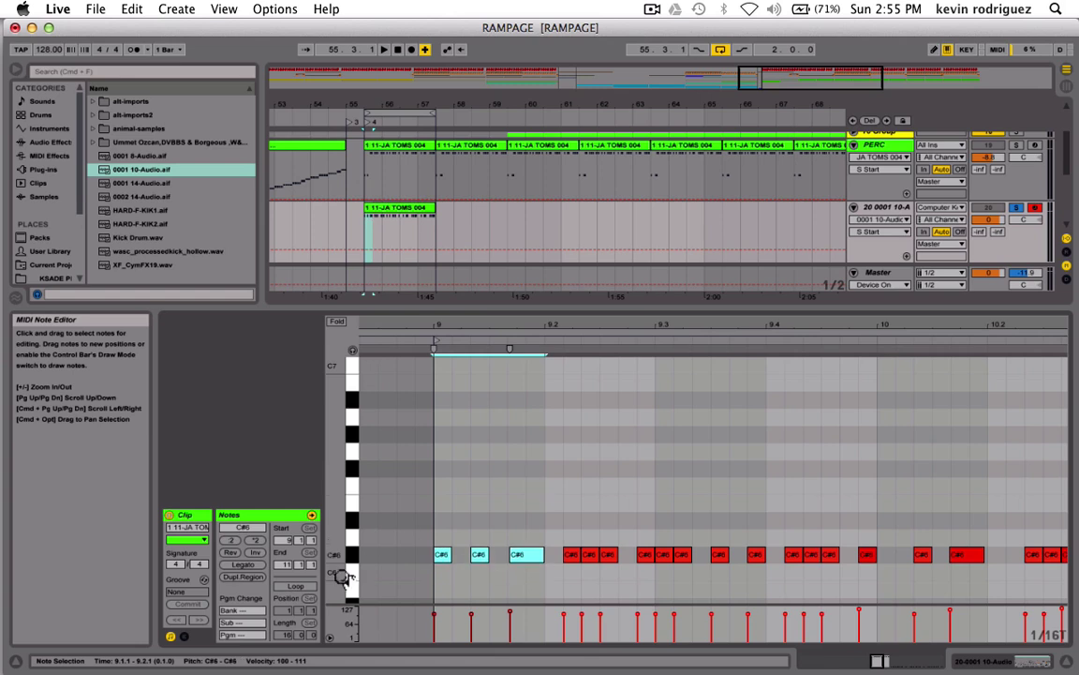
{"action": "left_click", "coordinate": [442, 555]}
{"action": "key", "text": "Down"}
{"action": "key", "text": "Down"}
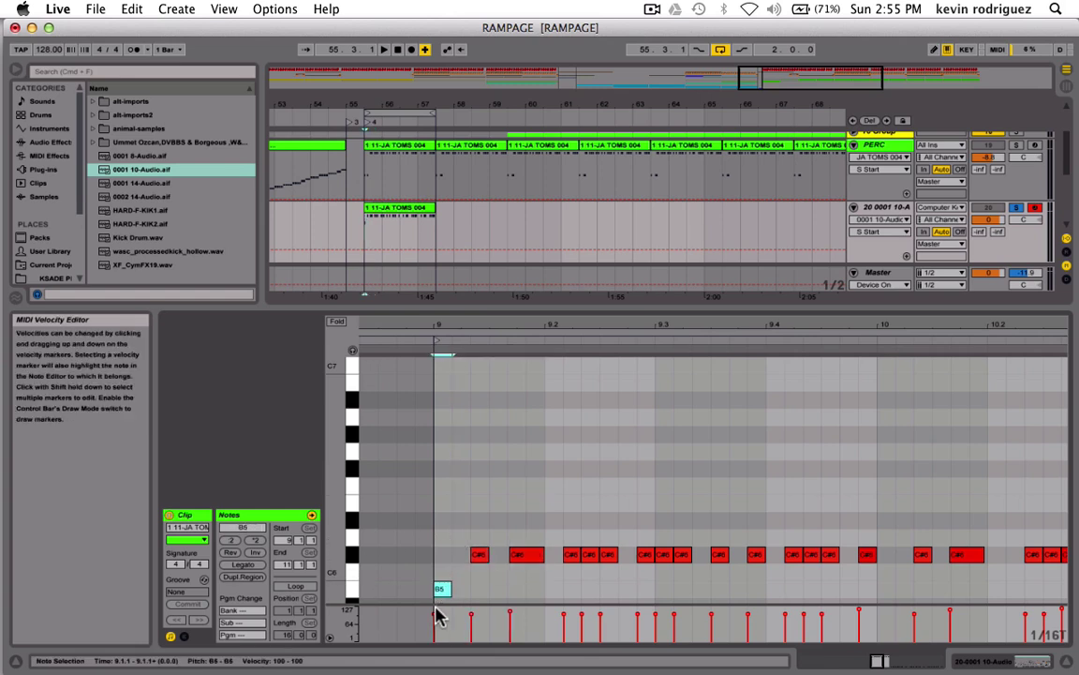
{"action": "left_click", "coordinate": [480, 554]}
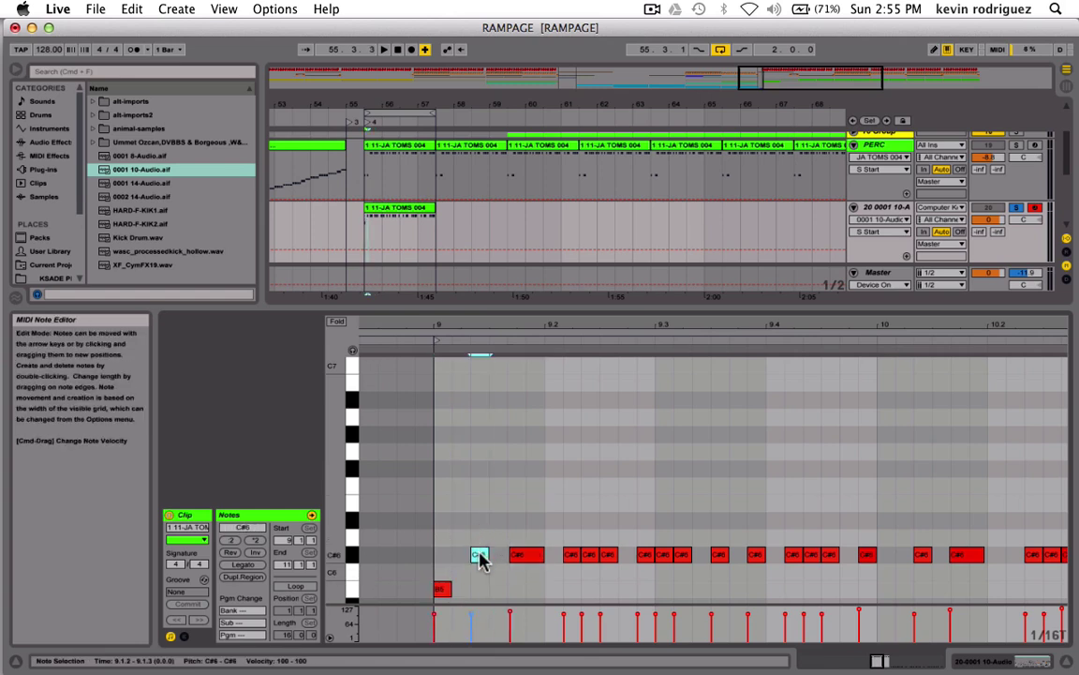
{"action": "left_click_drag", "start_coordinate": [444, 588], "coordinate": [455, 587]}
{"action": "key", "text": "Up"}
{"action": "key", "text": "Up"}
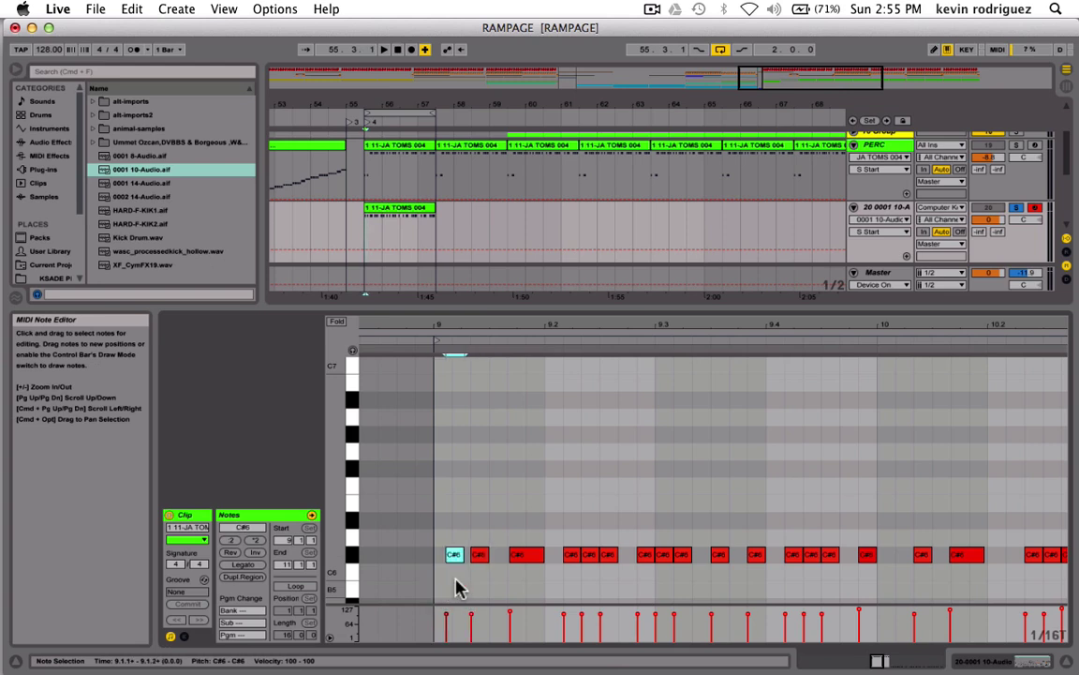
{"action": "key", "text": "Left"}
- Drop the first two notes an octave to C#5, then show the Master track's devices
{"action": "left_click_drag", "start_coordinate": [443, 516], "coordinate": [487, 599]}
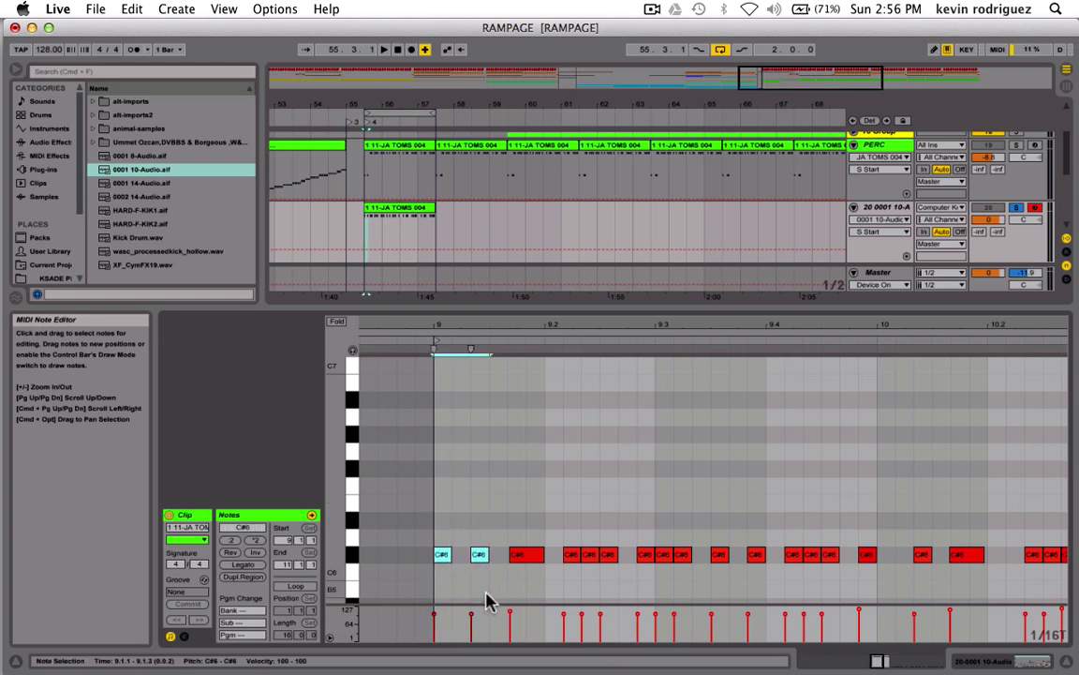
{"action": "key", "text": "shift+Down"}
{"action": "left_click", "coordinate": [430, 251]}
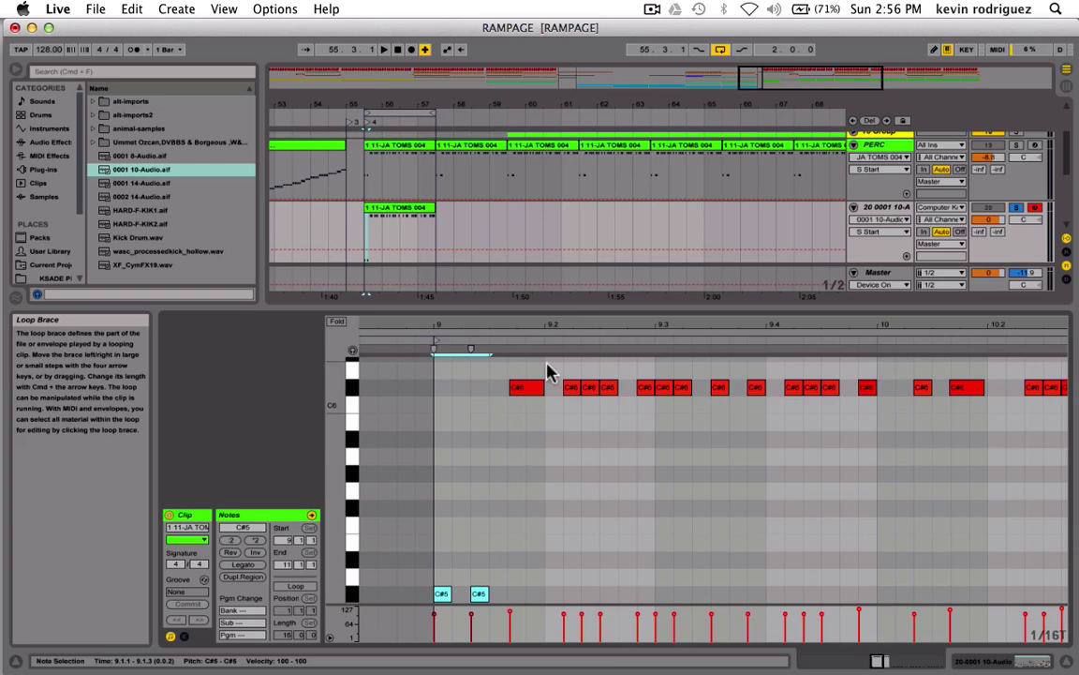
{"action": "left_click", "coordinate": [882, 275]}
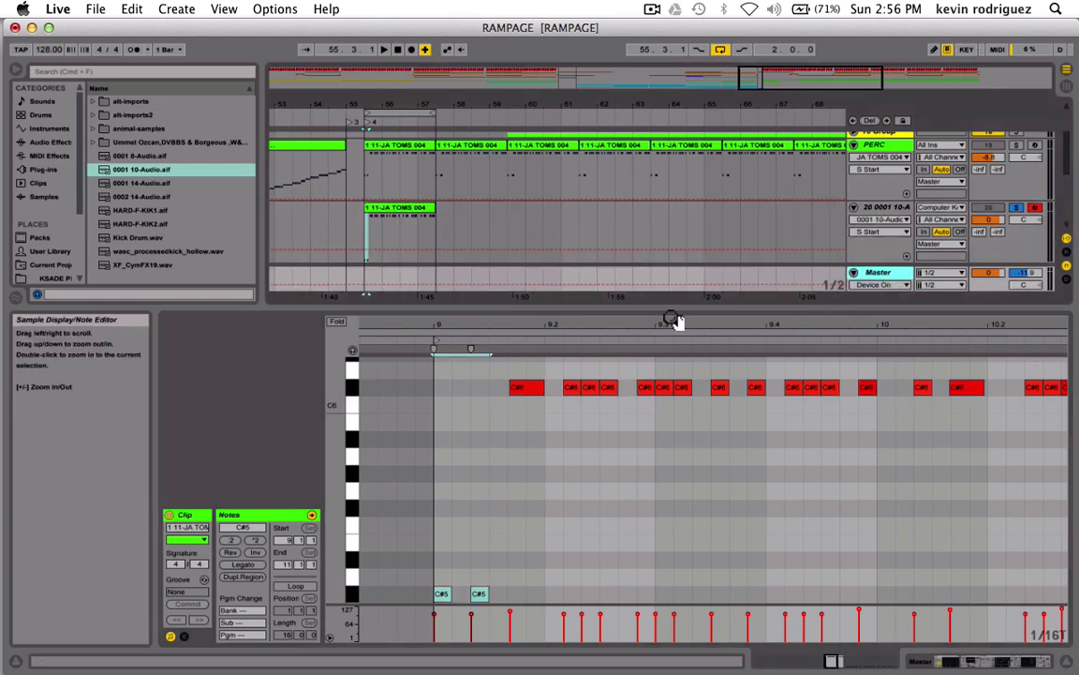
{"action": "key", "text": "shift+Tab"}
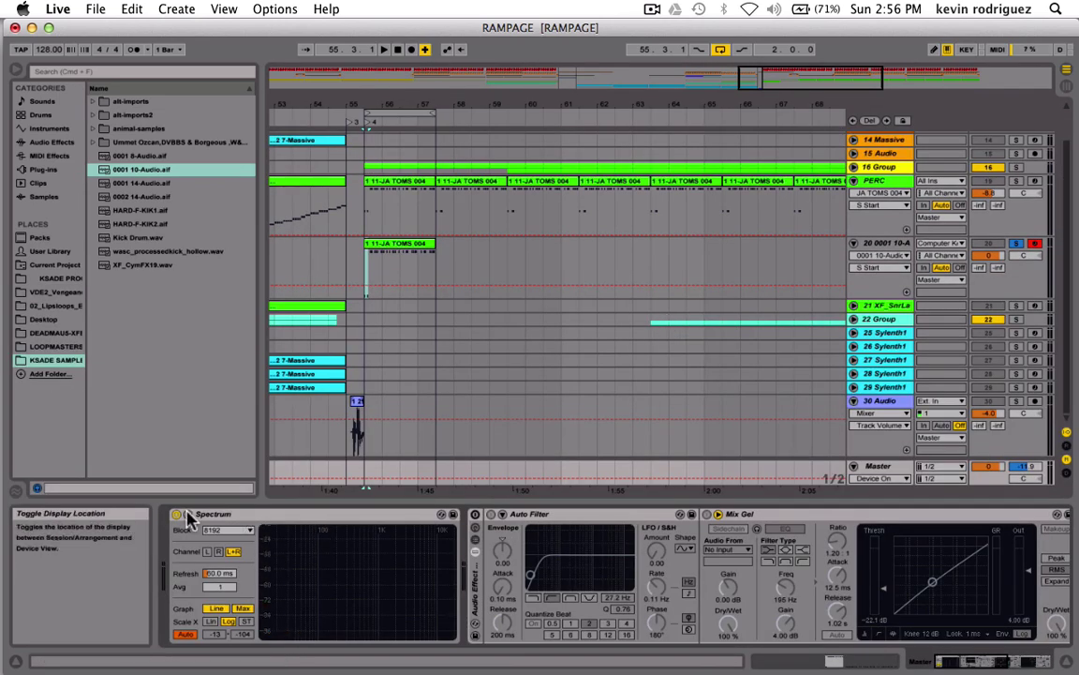
- Enlarge the master Spectrum display and play the mix while viewing the clip's notes
{"action": "left_click", "coordinate": [189, 516]}
{"action": "key", "text": "space"}
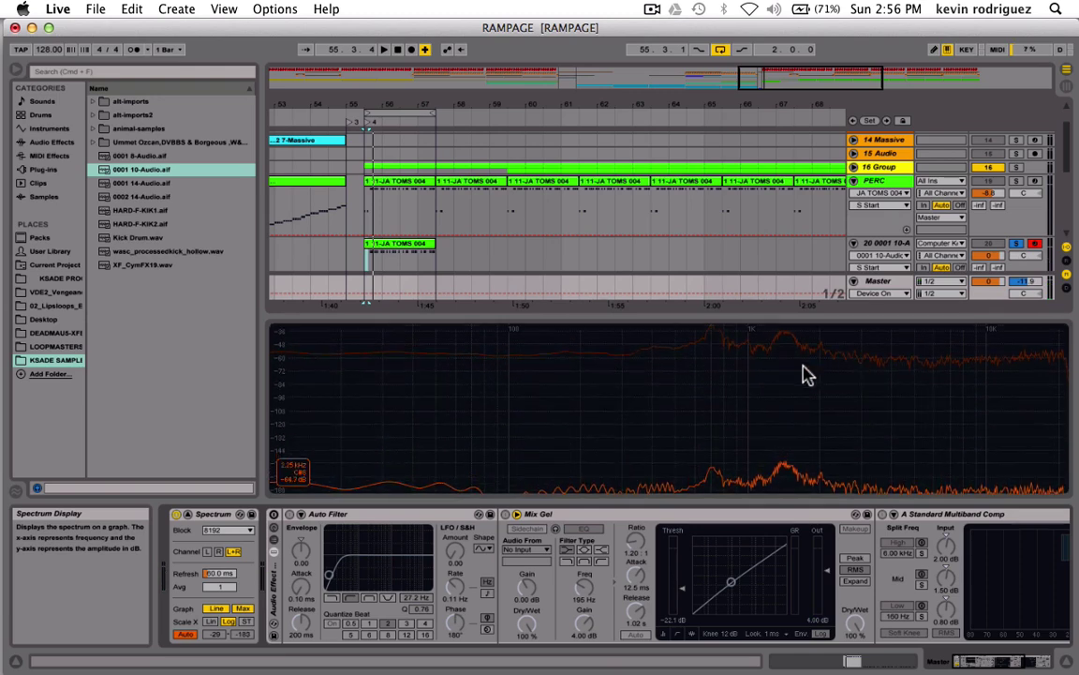
{"action": "key", "text": "shift+Tab"}
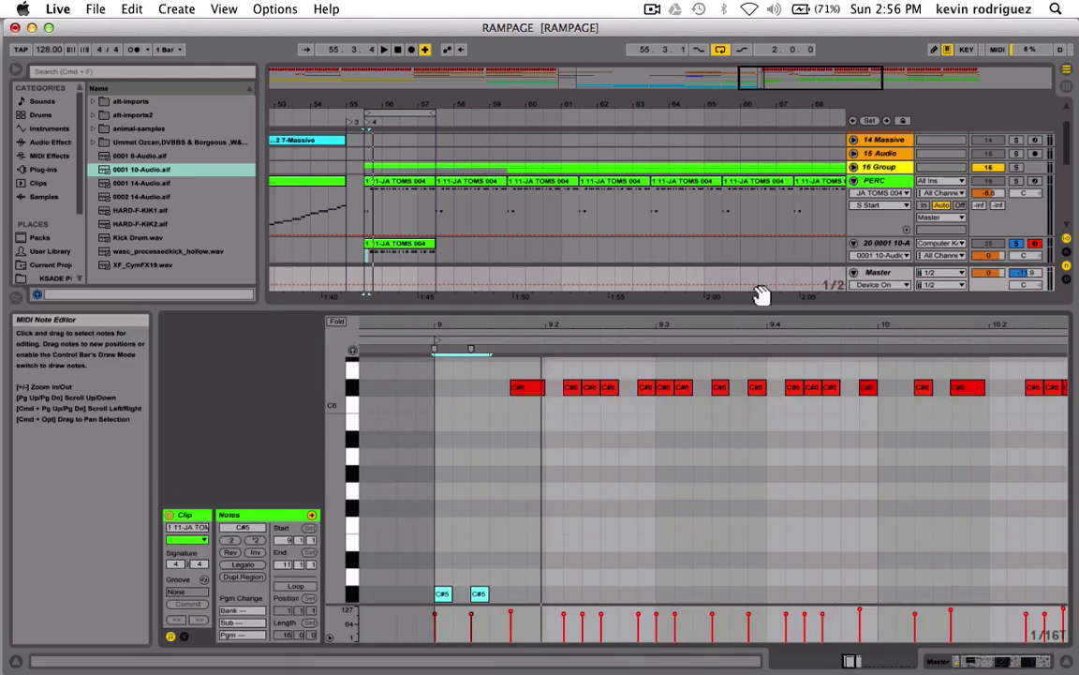
{"action": "scroll", "coordinate": [599, 470], "scroll_direction": "up", "scroll_amount": 5}
{"action": "scroll", "coordinate": [600, 470], "scroll_direction": "down", "scroll_amount": 3}
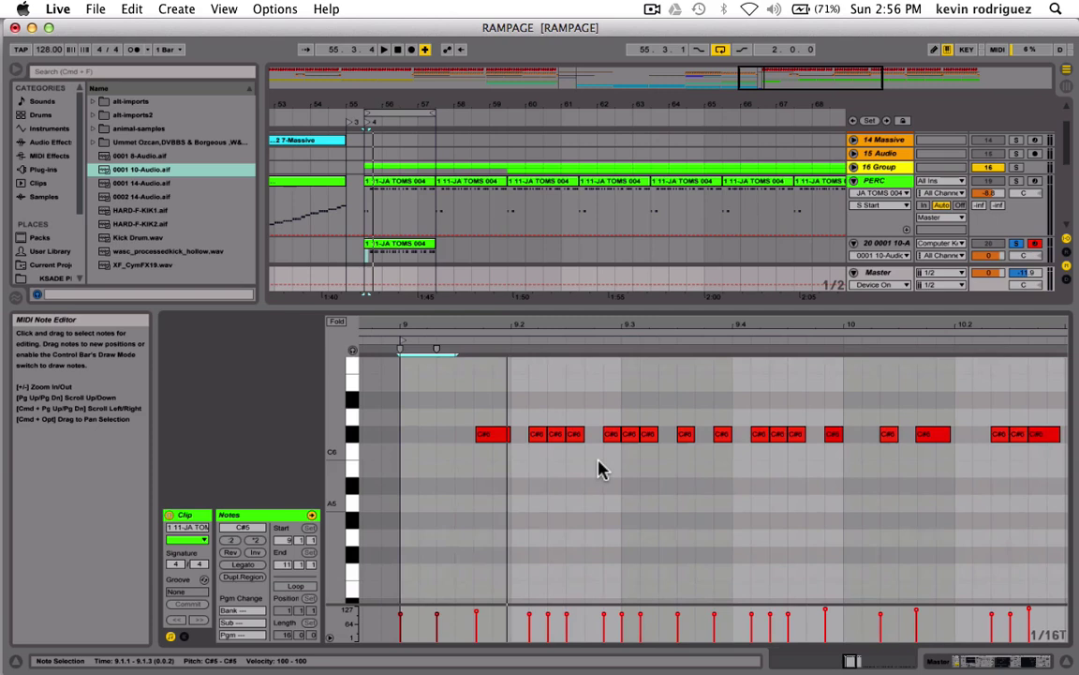
{"action": "scroll", "coordinate": [417, 427], "scroll_direction": "down", "scroll_amount": 1}
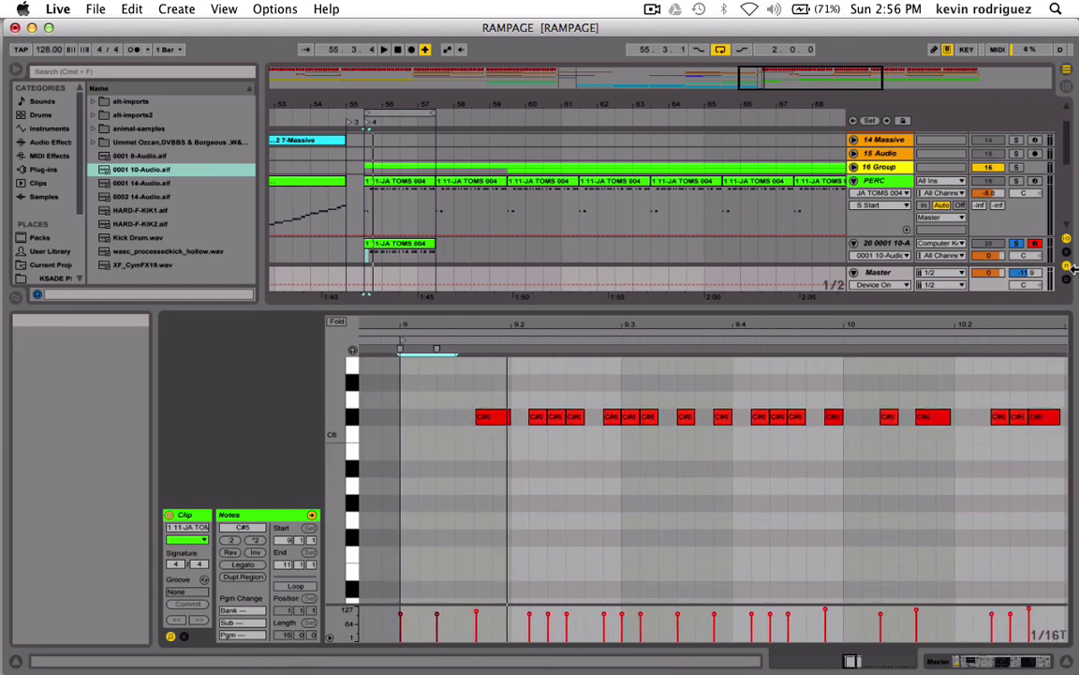
- Shrink the Spectrum back into its device and bring up the tom track's Simpler
{"action": "left_click", "coordinate": [879, 167]}
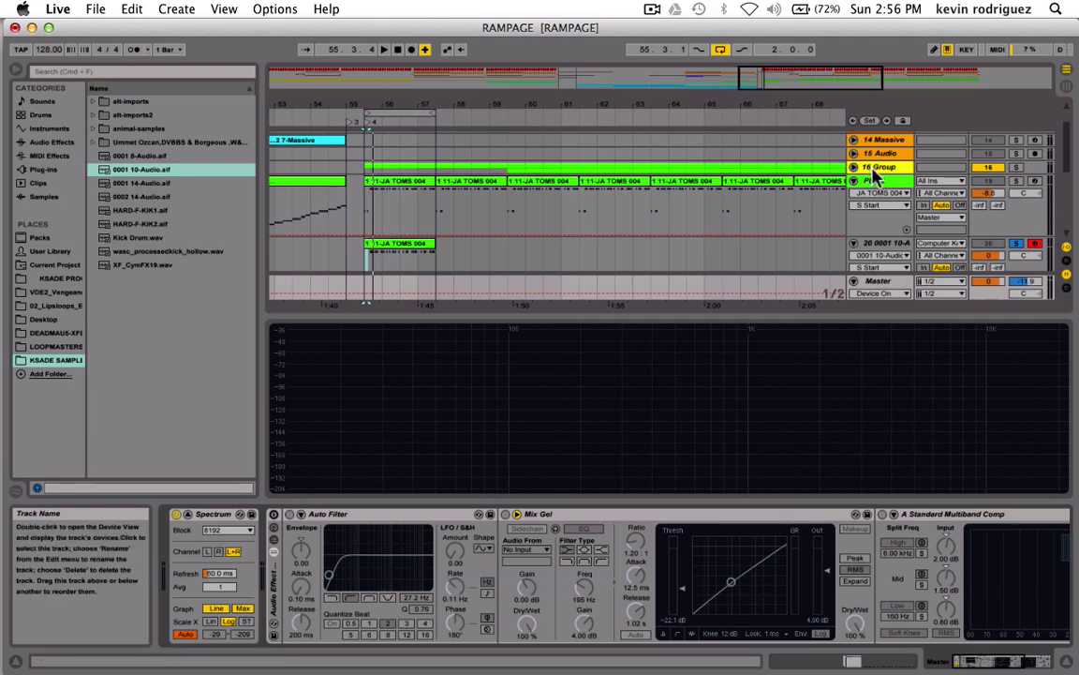
{"action": "left_click", "coordinate": [876, 178]}
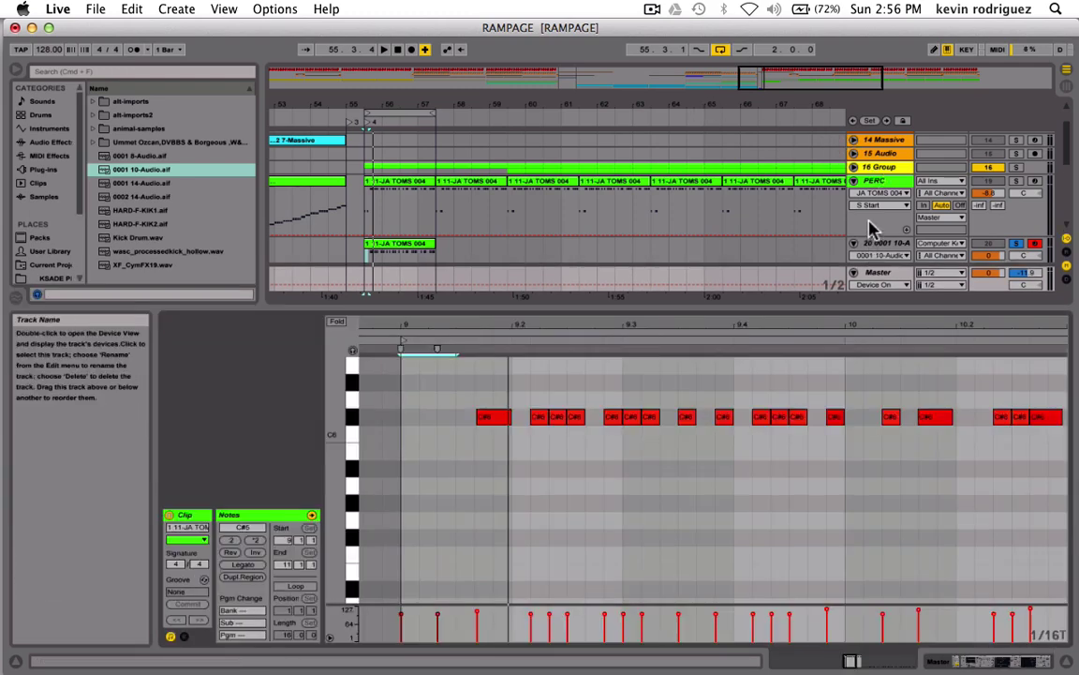
{"action": "key", "text": "shift+Tab"}
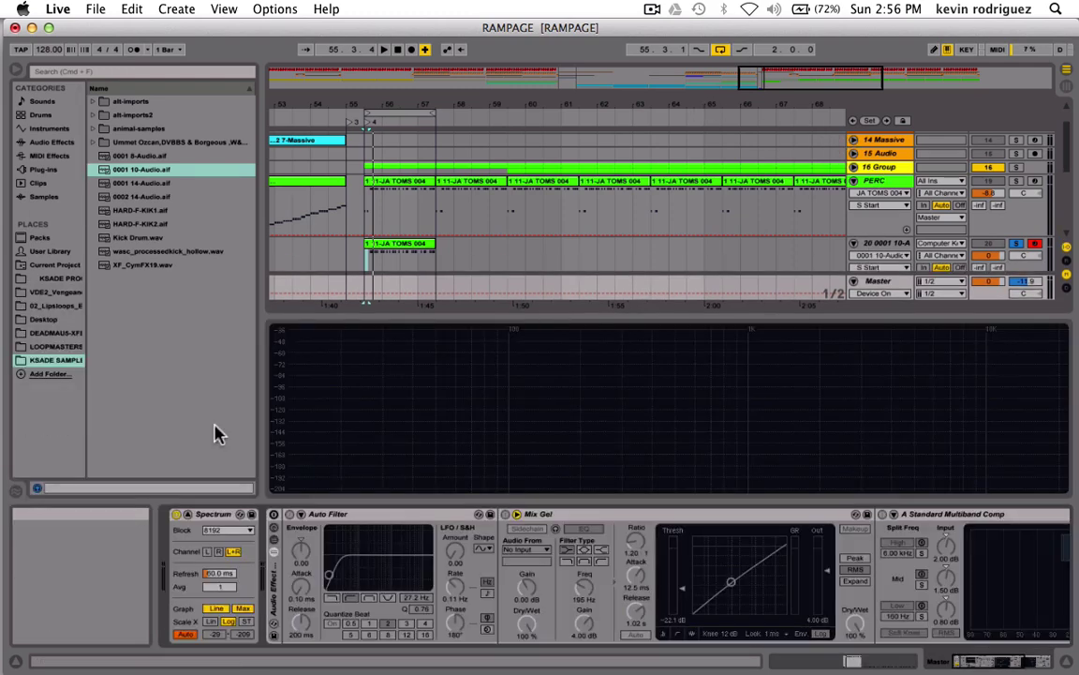
{"action": "left_click", "coordinate": [189, 515]}
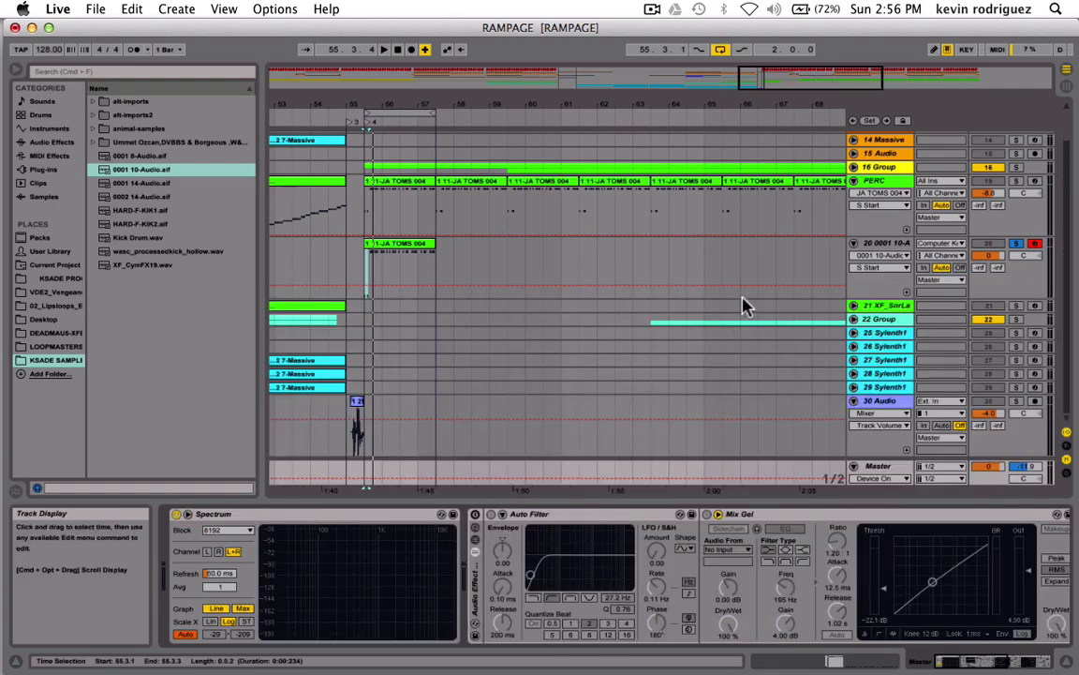
{"action": "left_click", "coordinate": [885, 244]}
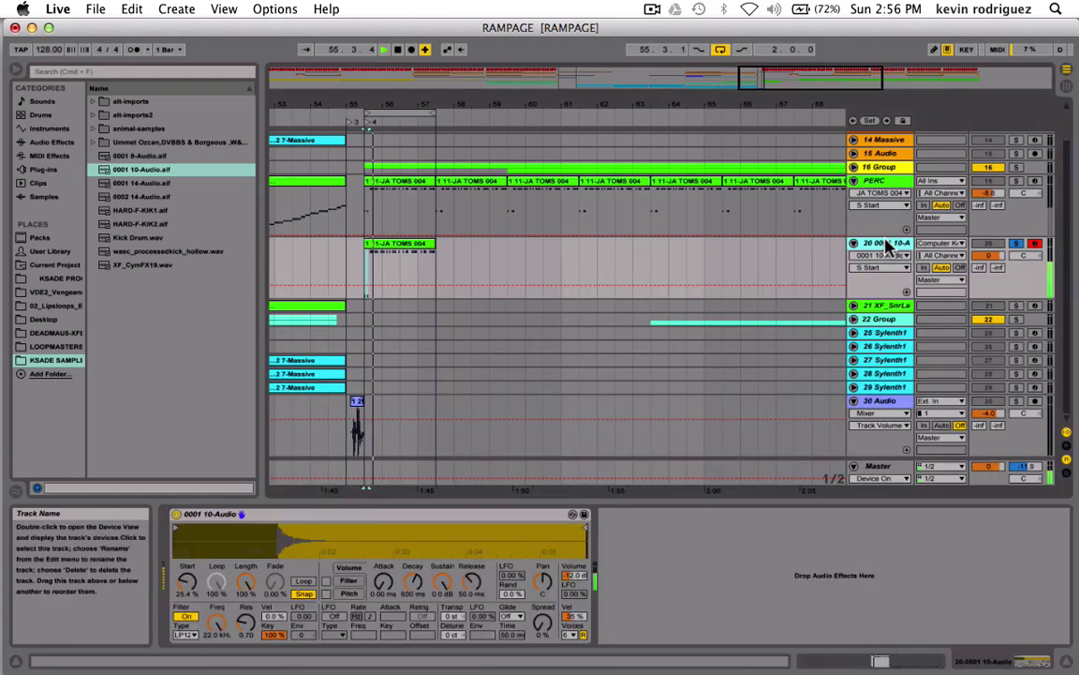
- Set the tom Simpler's Spread to 52% and play to audition it
{"action": "left_click", "coordinate": [546, 620]}
{"action": "key", "text": "space"}
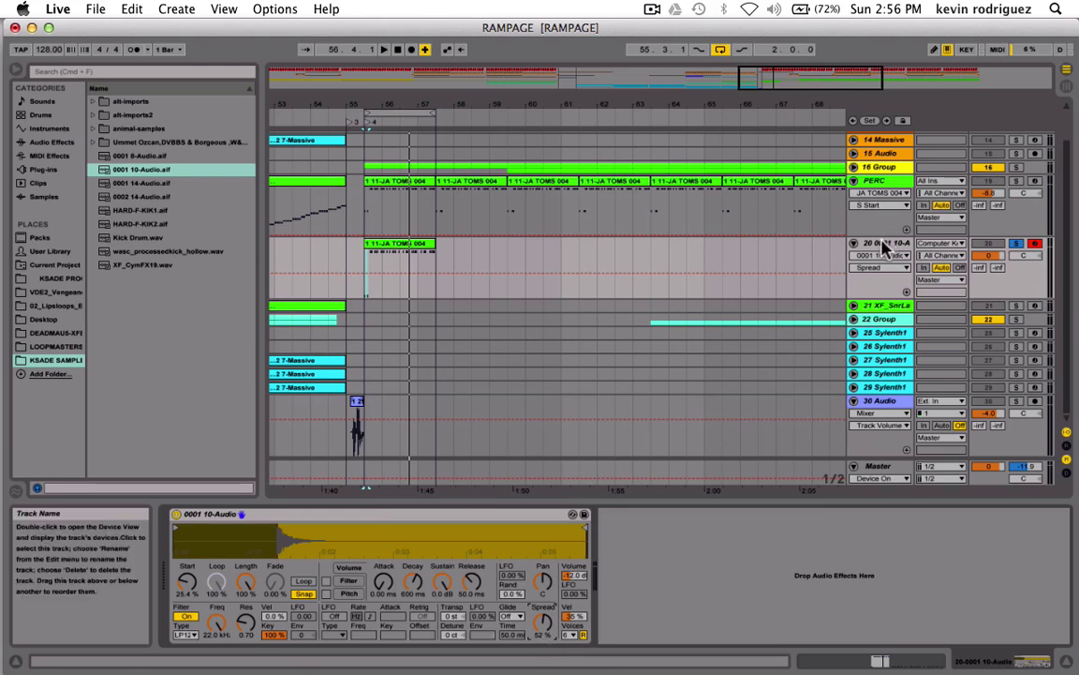
- Add Multiband Dynamics to the tom track and boost the soloed high band's input gain
{"action": "left_click", "coordinate": [43, 143]}
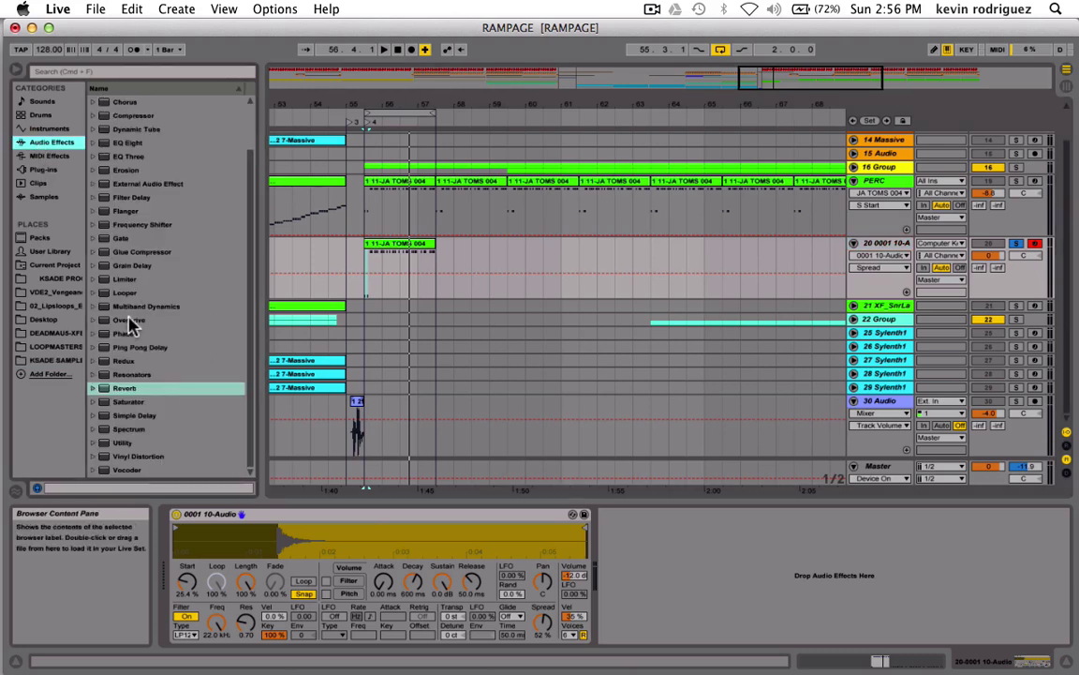
{"action": "left_click_drag", "start_coordinate": [129, 309], "coordinate": [673, 618]}
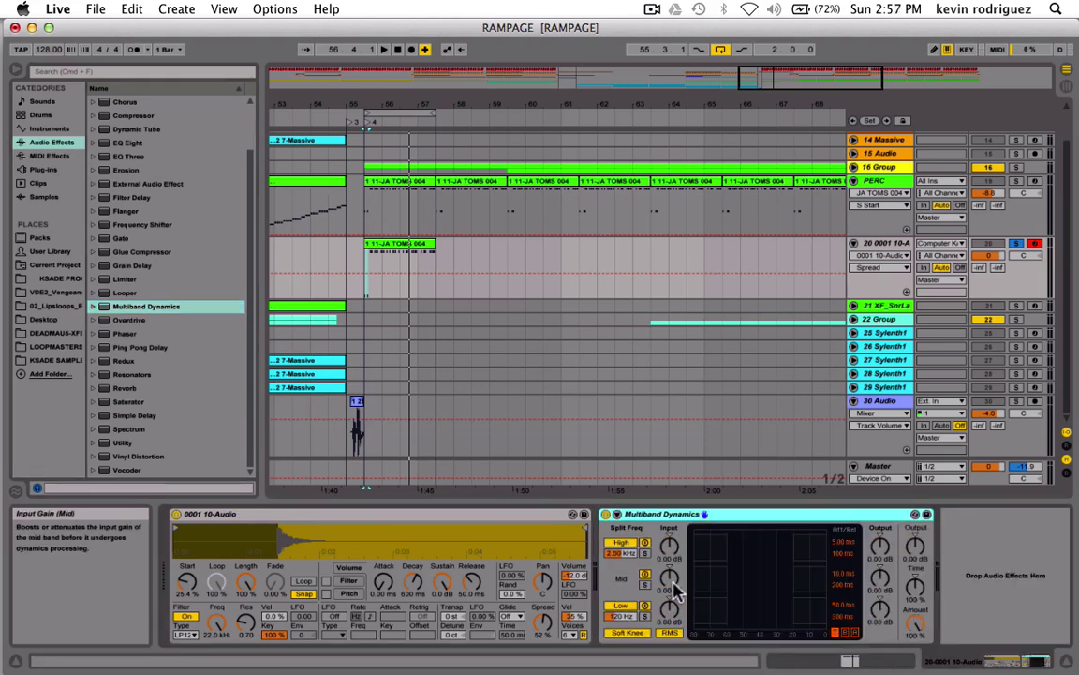
{"action": "left_click", "coordinate": [646, 555]}
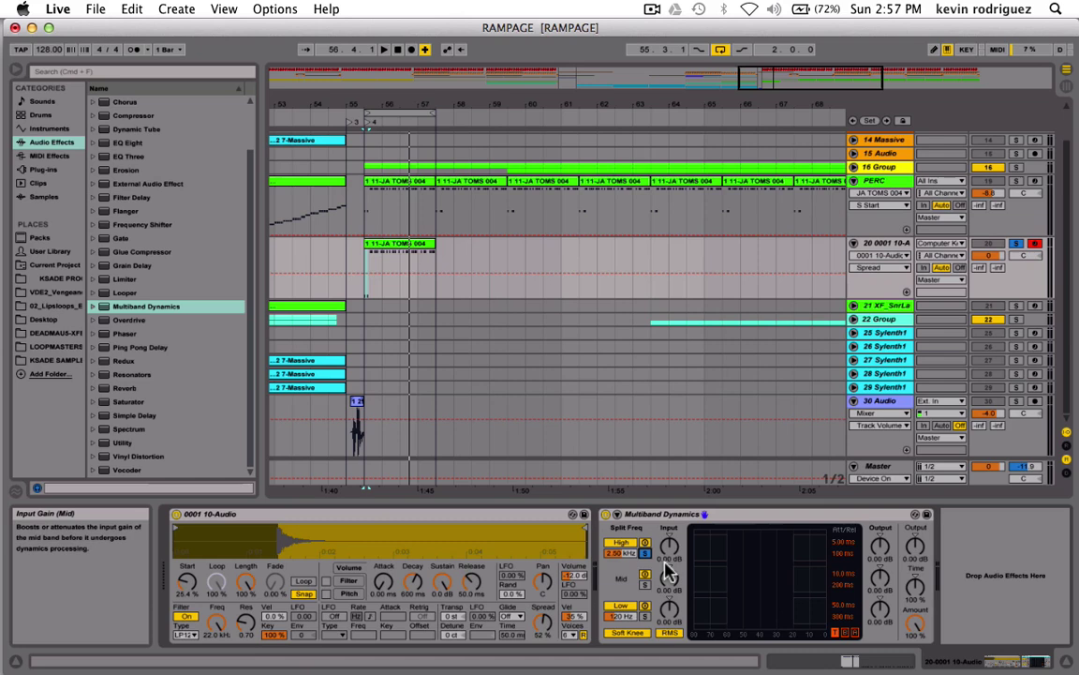
{"action": "key", "text": "space"}
{"action": "left_click_drag", "start_coordinate": [670, 548], "coordinate": [670, 536]}
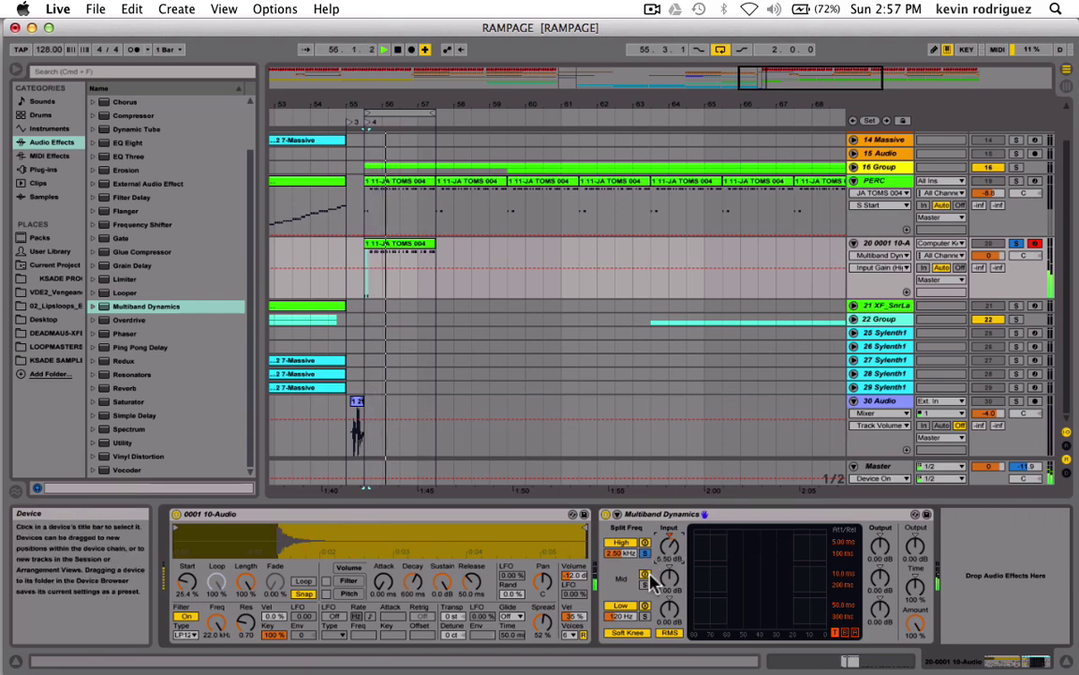
- Solo the mid and low bands in turn and raise their input gains
{"action": "left_click", "coordinate": [645, 585]}
{"action": "left_click_drag", "start_coordinate": [669, 578], "coordinate": [669, 562]}
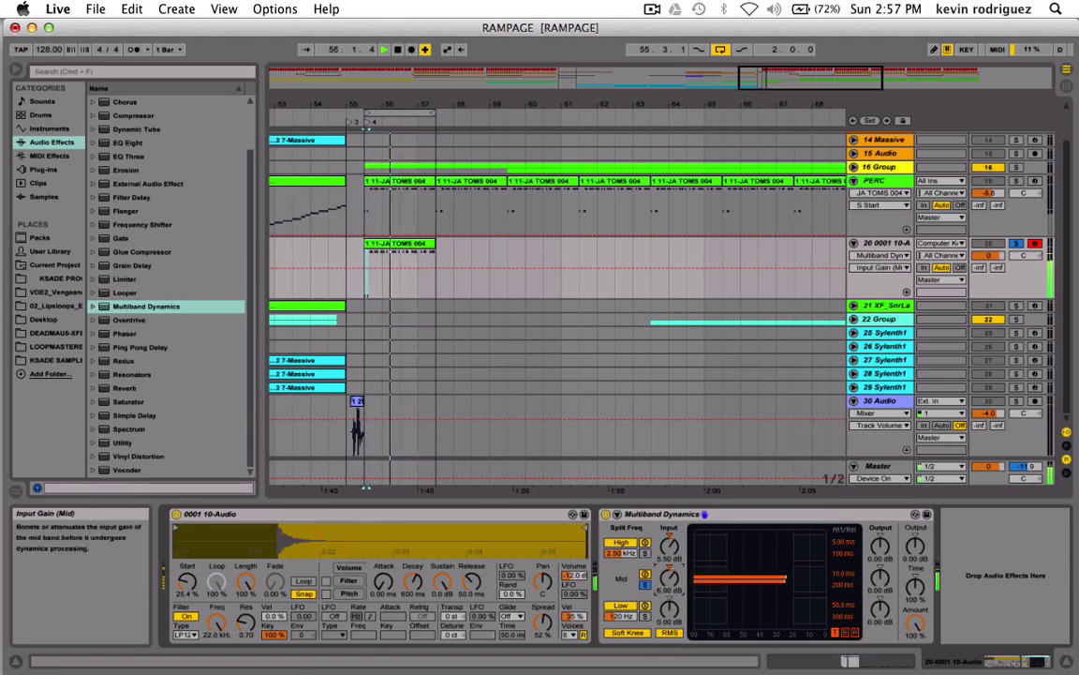
{"action": "left_click_drag", "start_coordinate": [669, 562], "coordinate": [675, 581]}
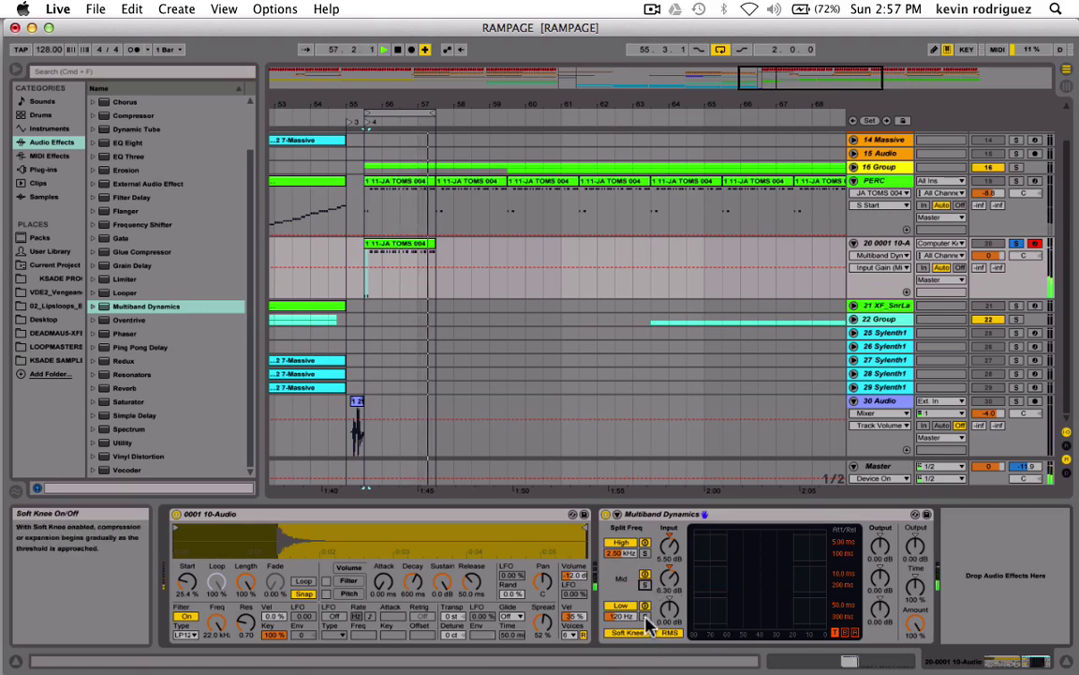
{"action": "left_click", "coordinate": [644, 615]}
{"action": "left_click_drag", "start_coordinate": [669, 609], "coordinate": [669, 591]}
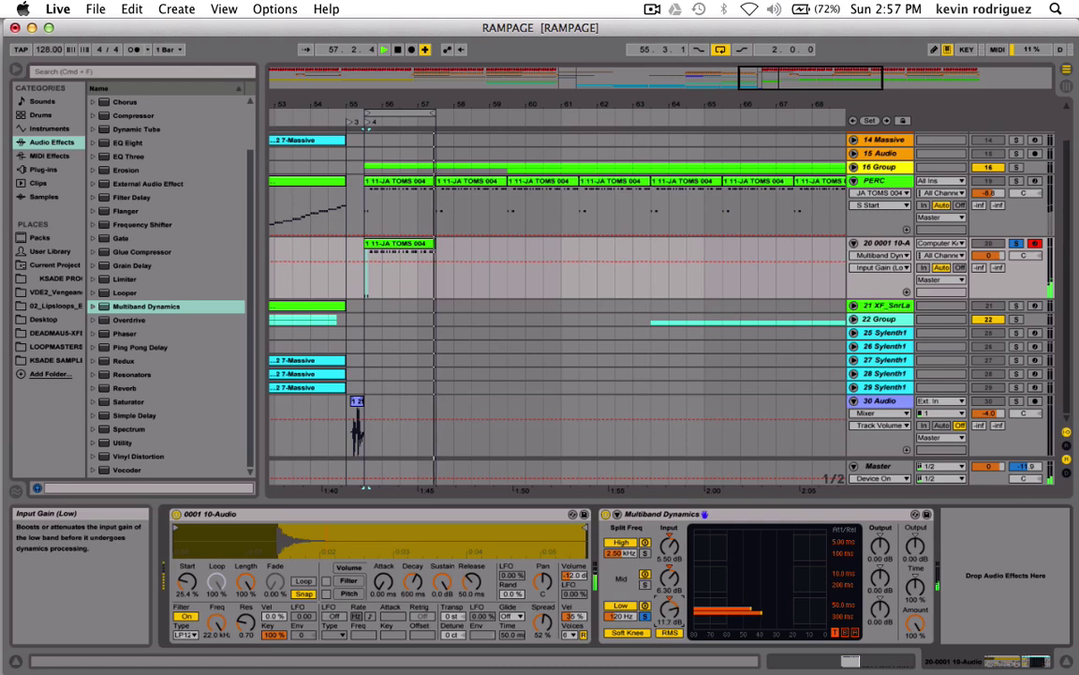
{"action": "key", "text": "space"}
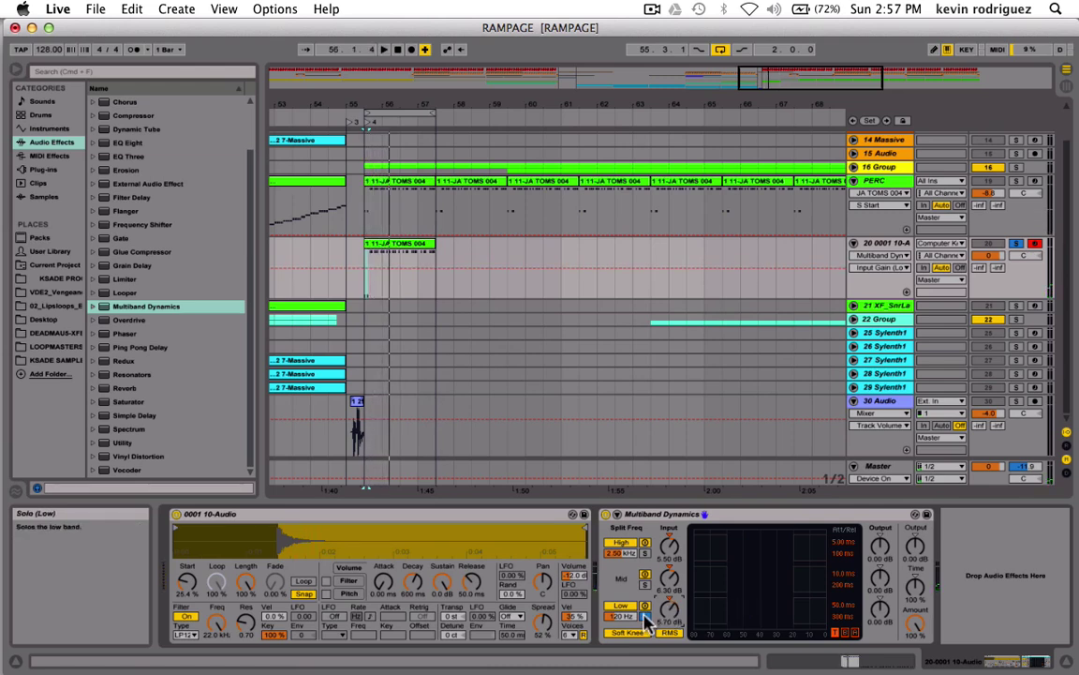
- Lower the high band output to −2.9 dB and set the low band output to 3.8 dB
{"action": "key", "text": "space"}
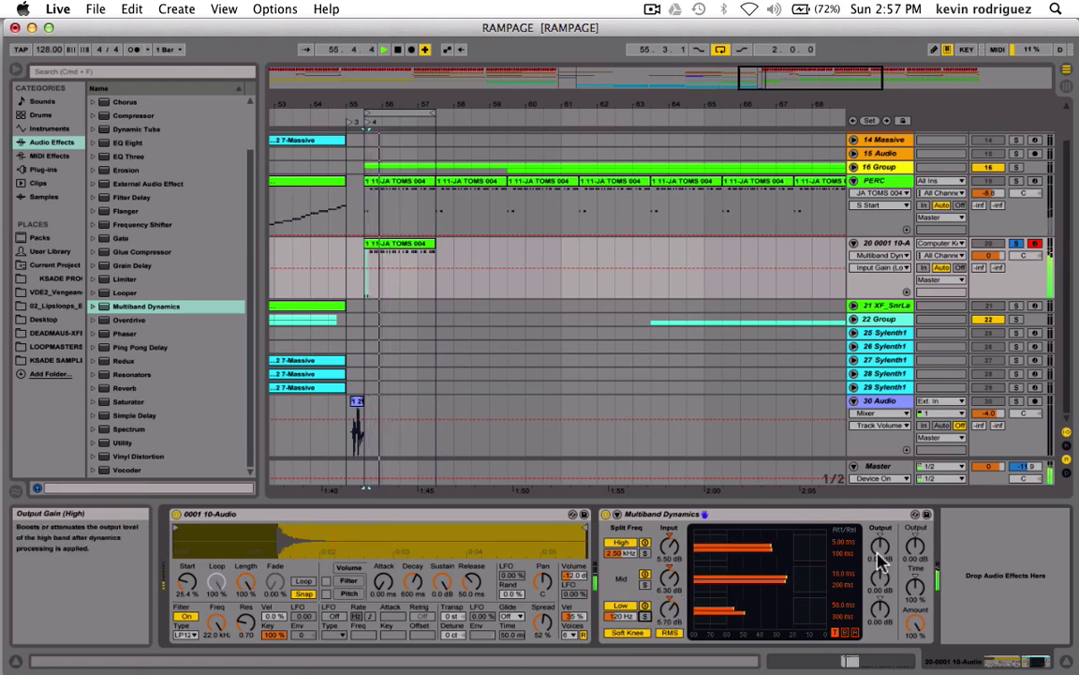
{"action": "left_click_drag", "start_coordinate": [881, 545], "coordinate": [881, 578]}
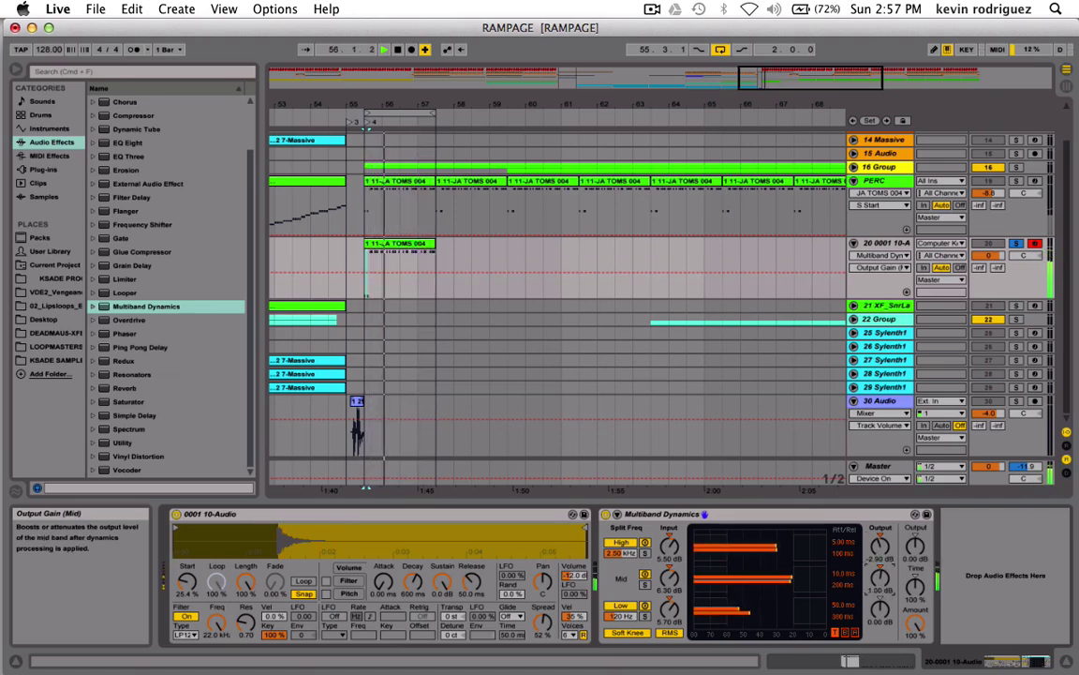
{"action": "left_click_drag", "start_coordinate": [881, 609], "coordinate": [881, 623]}
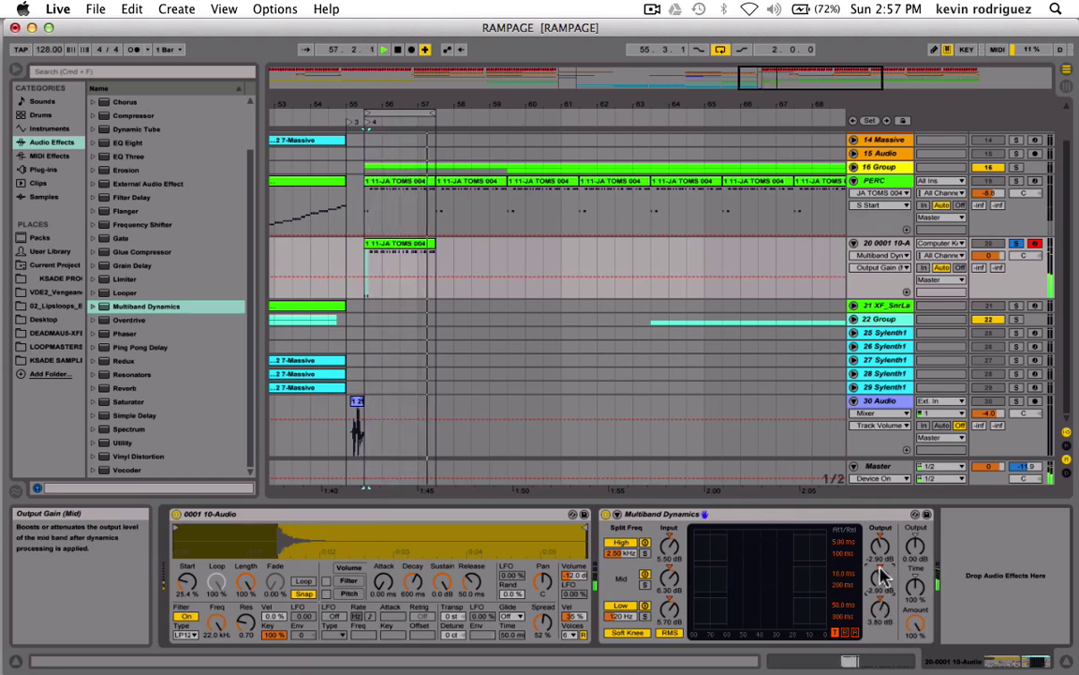
{"action": "key", "text": "space"}
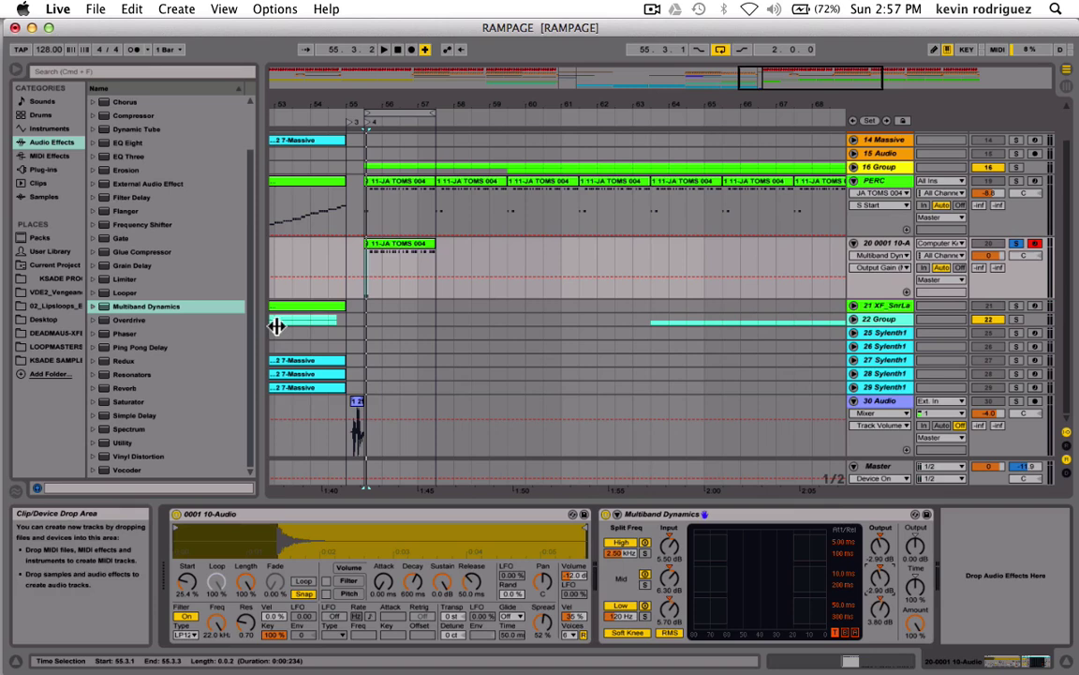
- Add a Reverb after Multiband Dynamics, enable Lo Cut, and raise its input filter to 1.24 kHz
{"action": "left_click_drag", "start_coordinate": [120, 390], "coordinate": [945, 583]}
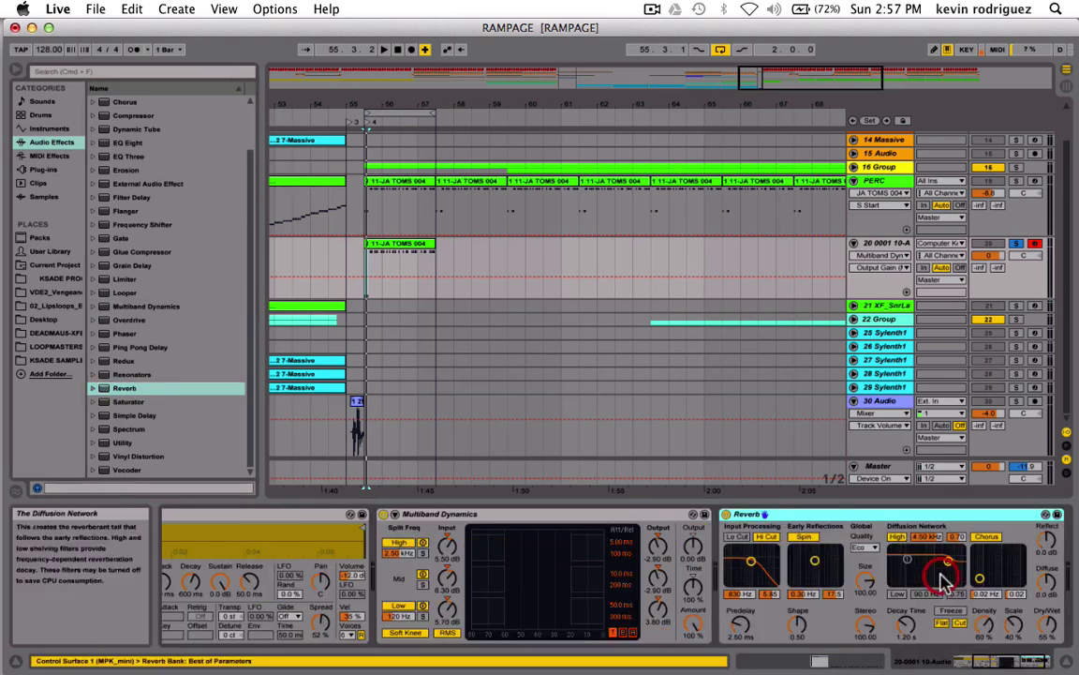
{"action": "left_click", "coordinate": [737, 536]}
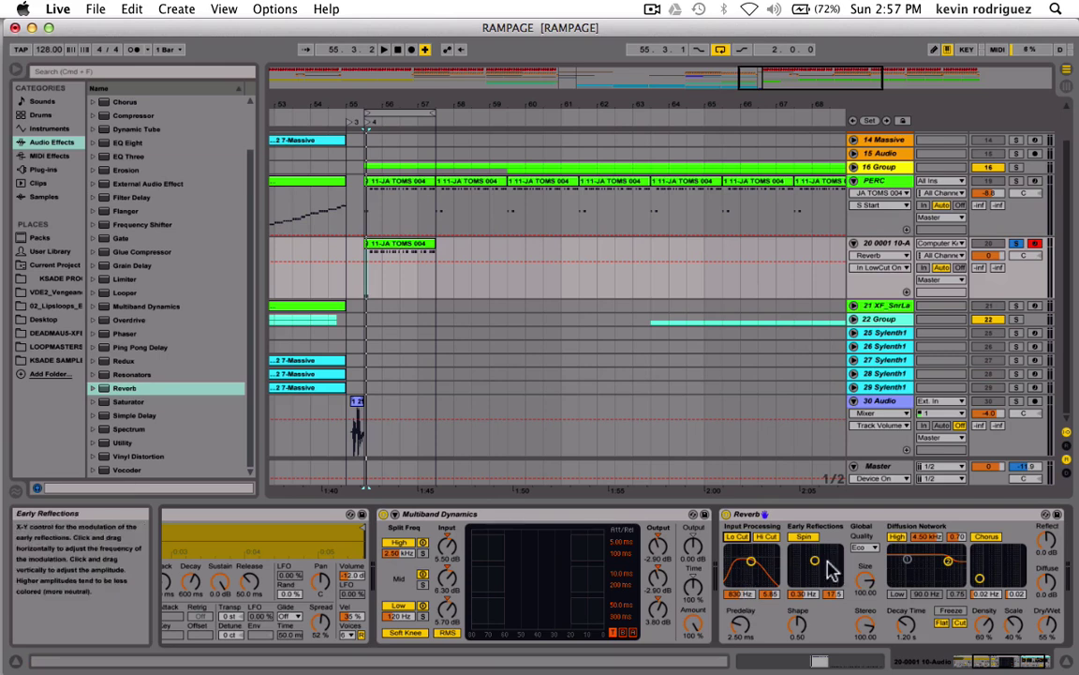
{"action": "left_click_drag", "start_coordinate": [751, 561], "coordinate": [751, 561]}
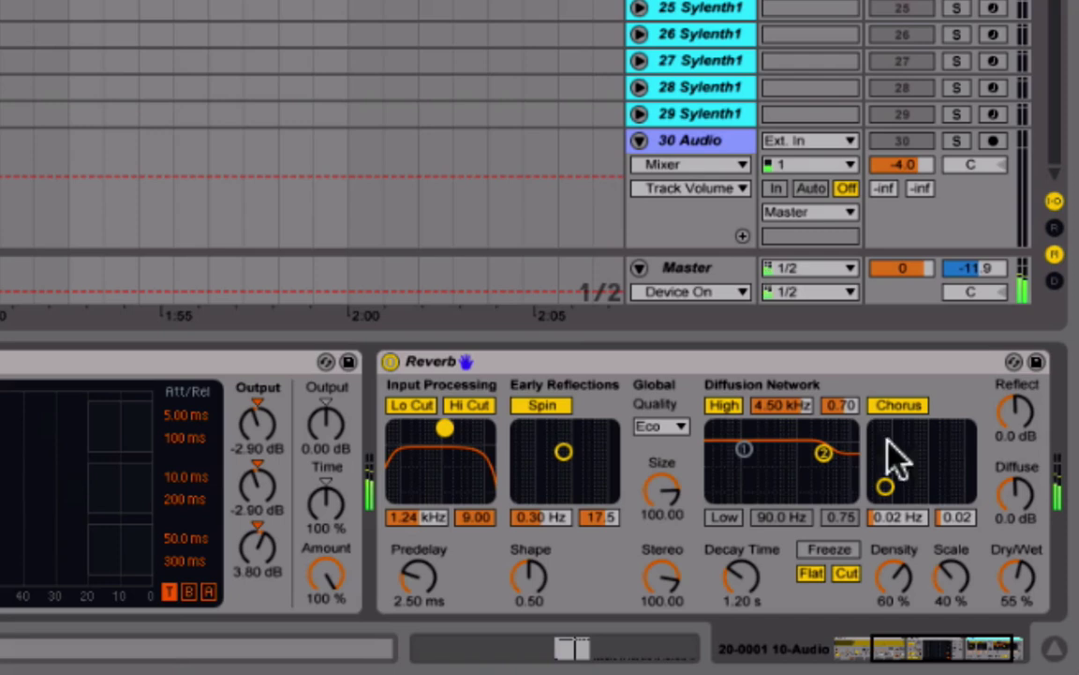
- Lower the Reverb's diffuse level, raise its reflect level, and shorten the decay time
{"action": "left_click_drag", "start_coordinate": [1021, 506], "coordinate": [1021, 520]}
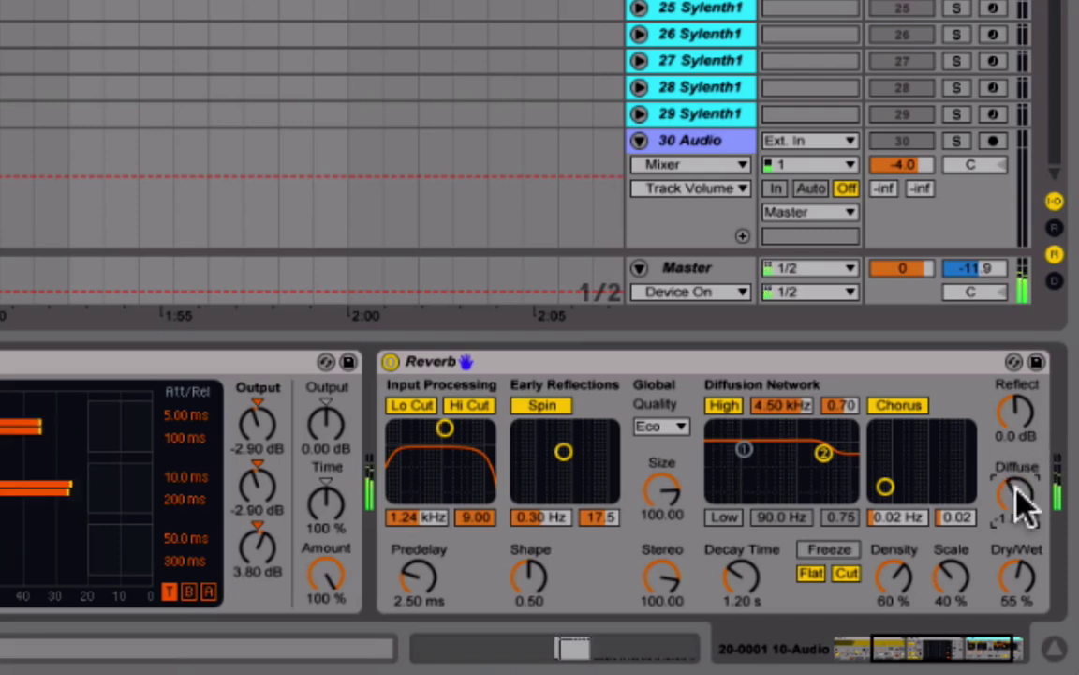
{"action": "left_click", "coordinate": [1020, 412]}
{"action": "mouse_move", "coordinate": [1016, 412]}
{"action": "left_mouse_down"}
{"action": "mouse_move", "coordinate": [1016, 398]}
{"action": "mouse_move", "coordinate": [1016, 418]}
{"action": "left_mouse_up"}
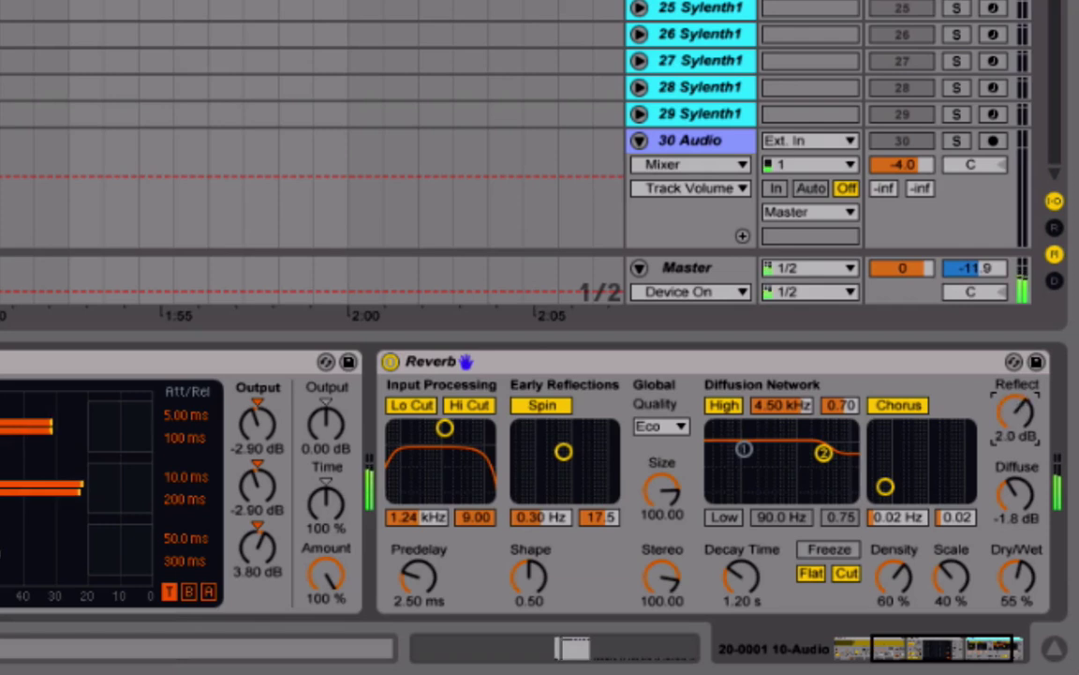
{"action": "left_click_drag", "start_coordinate": [747, 581], "coordinate": [746, 592]}
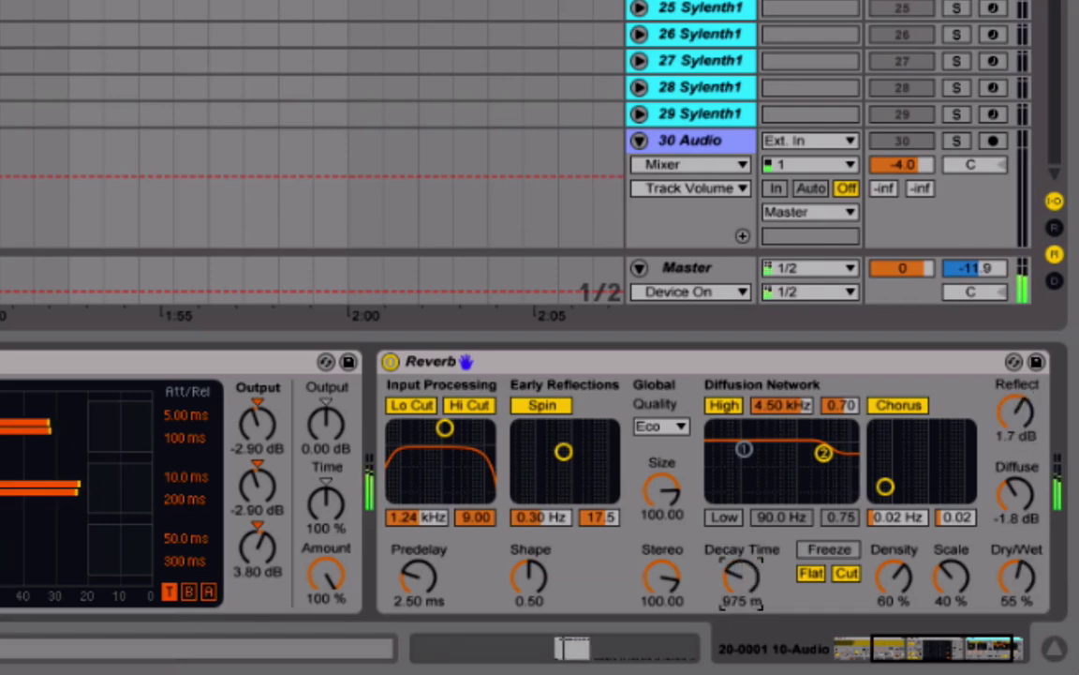
{"action": "left_click_drag", "start_coordinate": [746, 581], "coordinate": [745, 583]}
- Set predelay to 0.50 ms, shrink size slightly, turn off High, Chorus and Spin, and reduce wet
{"action": "left_click_drag", "start_coordinate": [432, 590], "coordinate": [426, 600]}
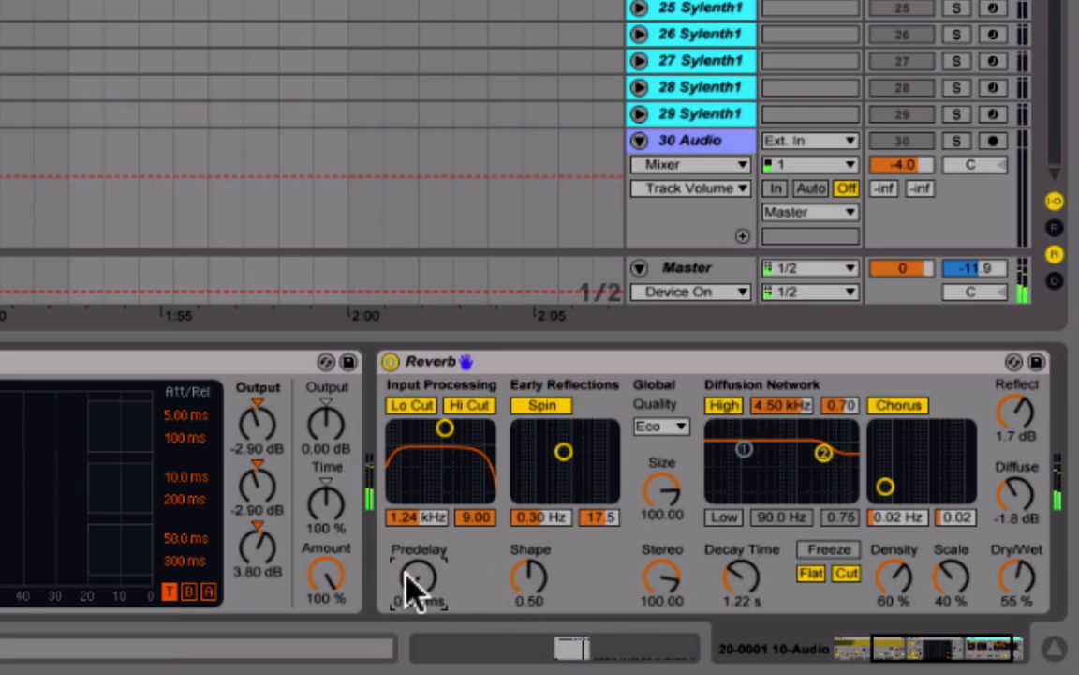
{"action": "left_click_drag", "start_coordinate": [667, 491], "coordinate": [678, 525]}
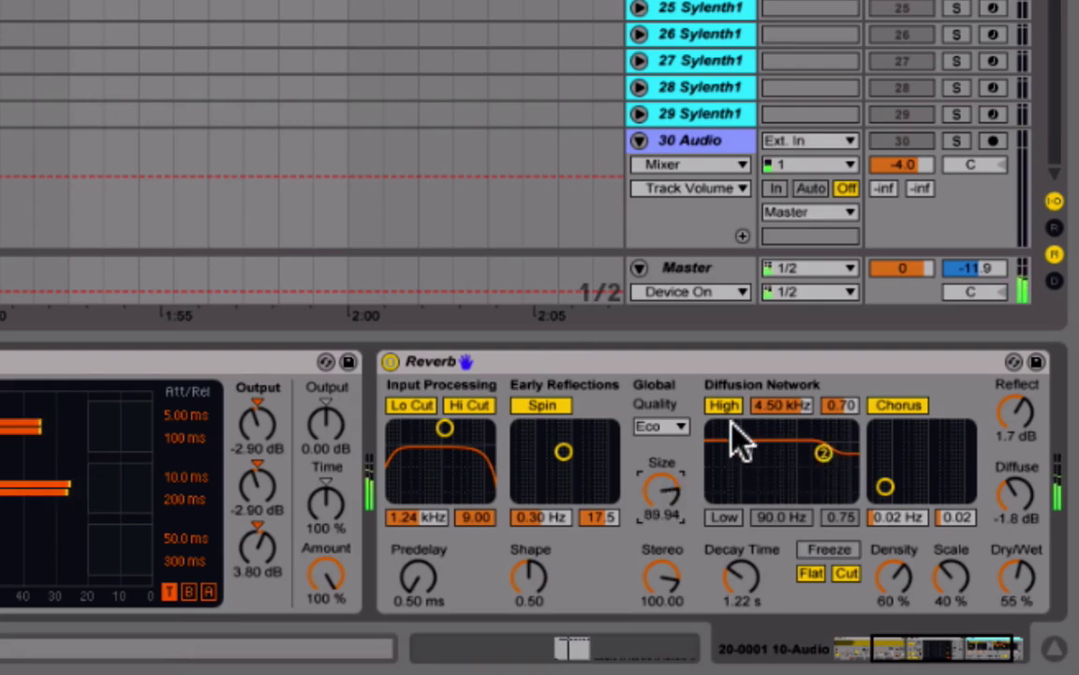
{"action": "left_click", "coordinate": [733, 403]}
{"action": "left_click", "coordinate": [895, 407]}
{"action": "left_click", "coordinate": [546, 405]}
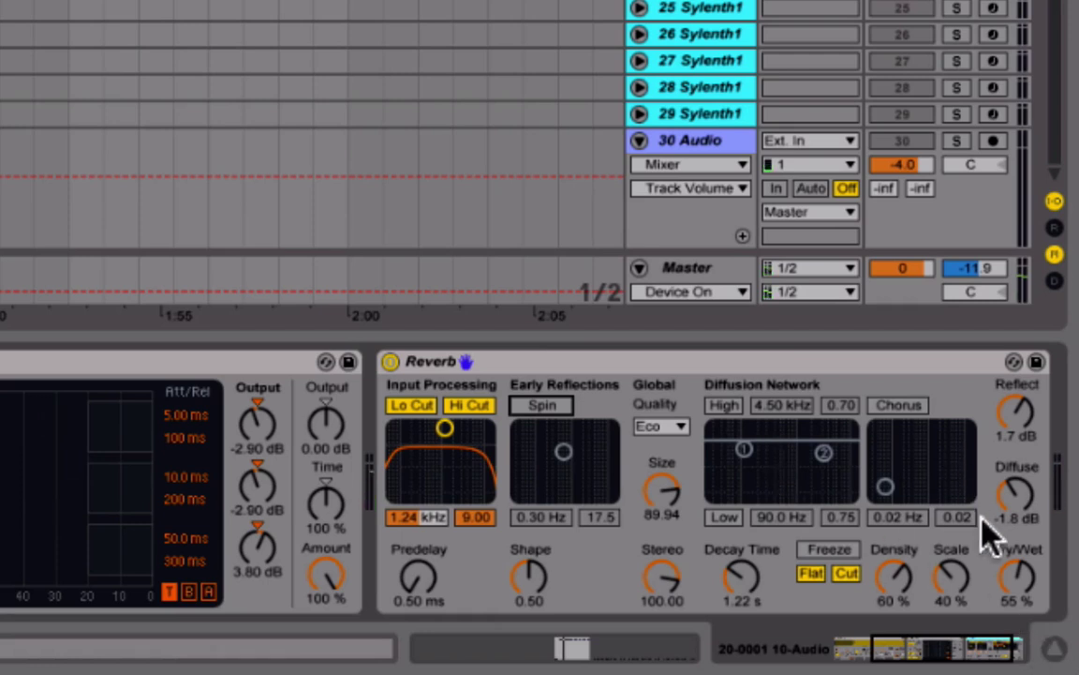
{"action": "left_click", "coordinate": [1028, 590]}
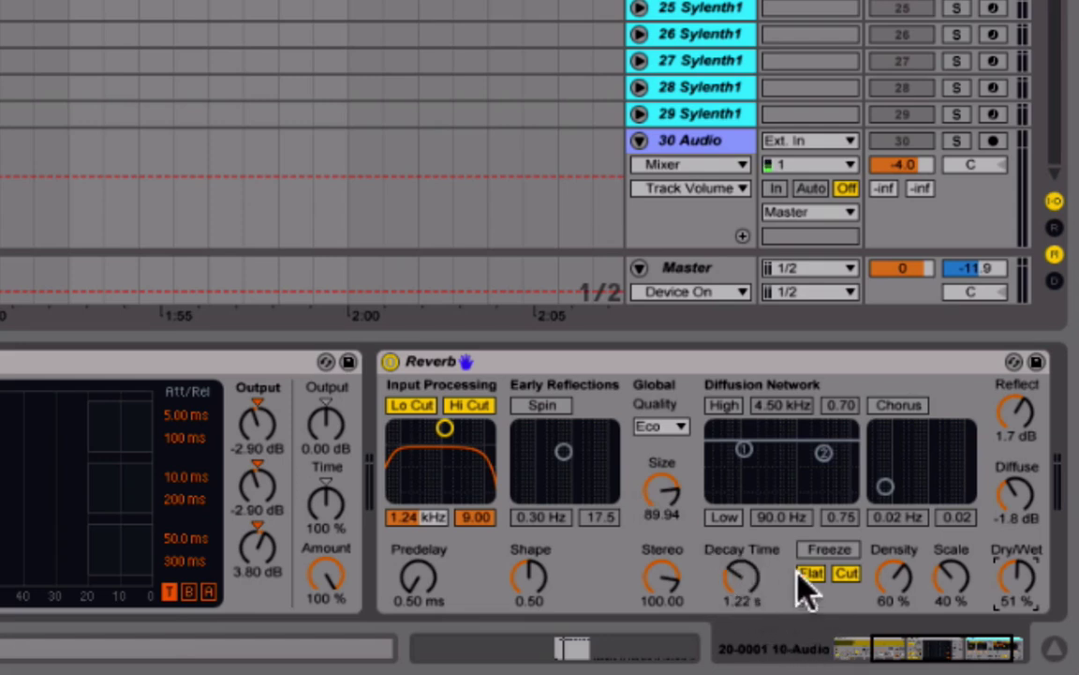
- Set diffuse near −3.7 dB and retune the input low cut and resonance to around 627 Hz
{"action": "left_click", "coordinate": [1031, 501]}
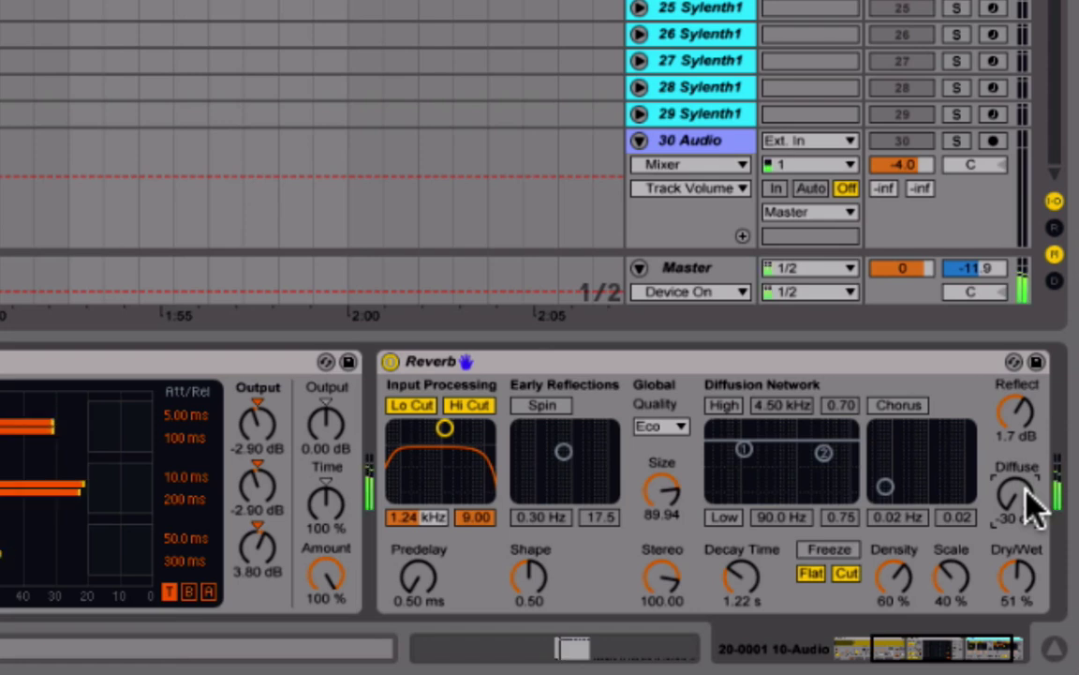
{"action": "mouse_move", "coordinate": [1030, 506]}
{"action": "left_mouse_down"}
{"action": "mouse_move", "coordinate": [1030, 469]}
{"action": "mouse_move", "coordinate": [1031, 506]}
{"action": "left_mouse_up"}
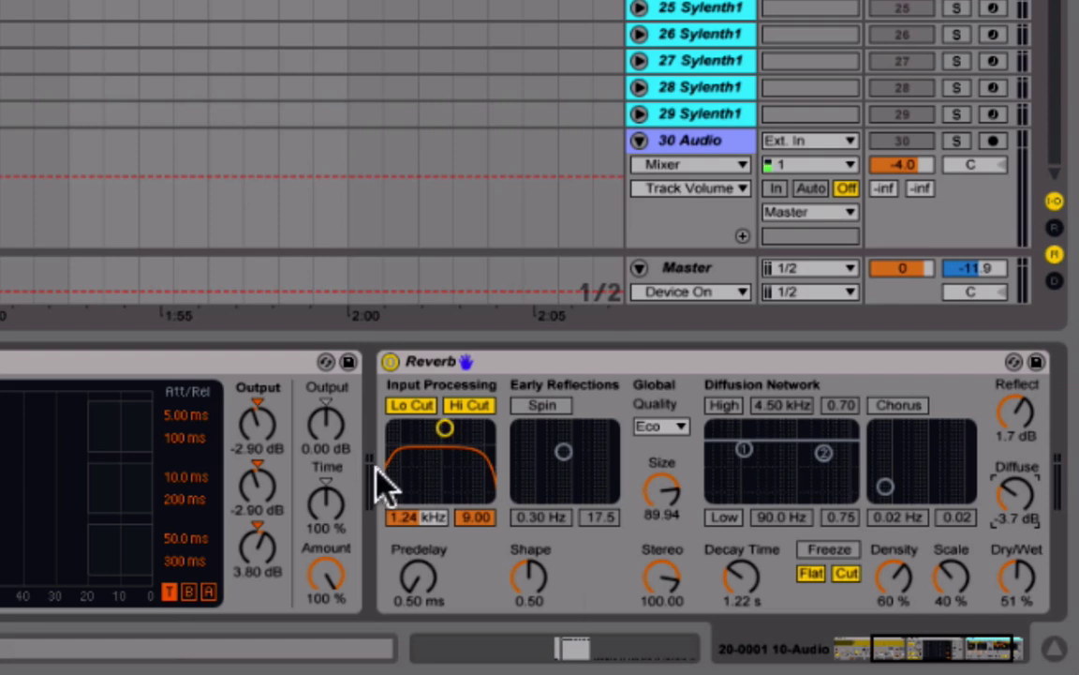
{"action": "left_click", "coordinate": [417, 517]}
{"action": "type", "text": "300"}
{"action": "key", "text": "Return"}
{"action": "type", "text": "250"}
{"action": "key", "text": "Return"}
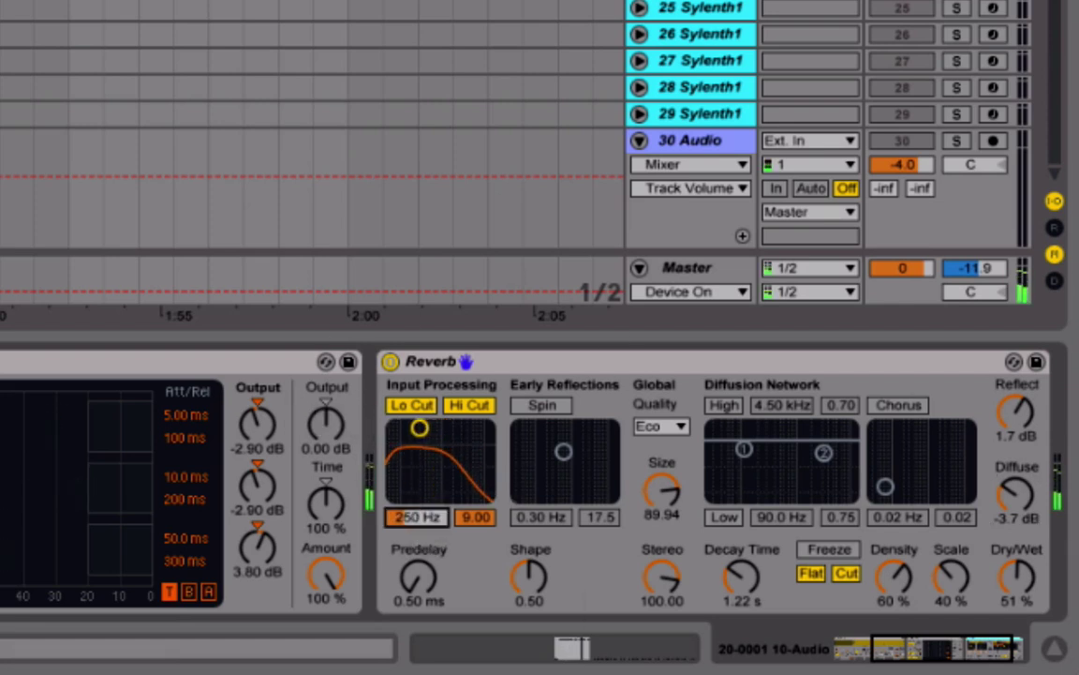
{"action": "mouse_move", "coordinate": [475, 517]}
{"action": "left_mouse_down"}
{"action": "mouse_move", "coordinate": [475, 526]}
{"action": "mouse_move", "coordinate": [481, 517]}
{"action": "mouse_move", "coordinate": [430, 492]}
{"action": "left_mouse_up"}
{"action": "left_click", "coordinate": [431, 518]}
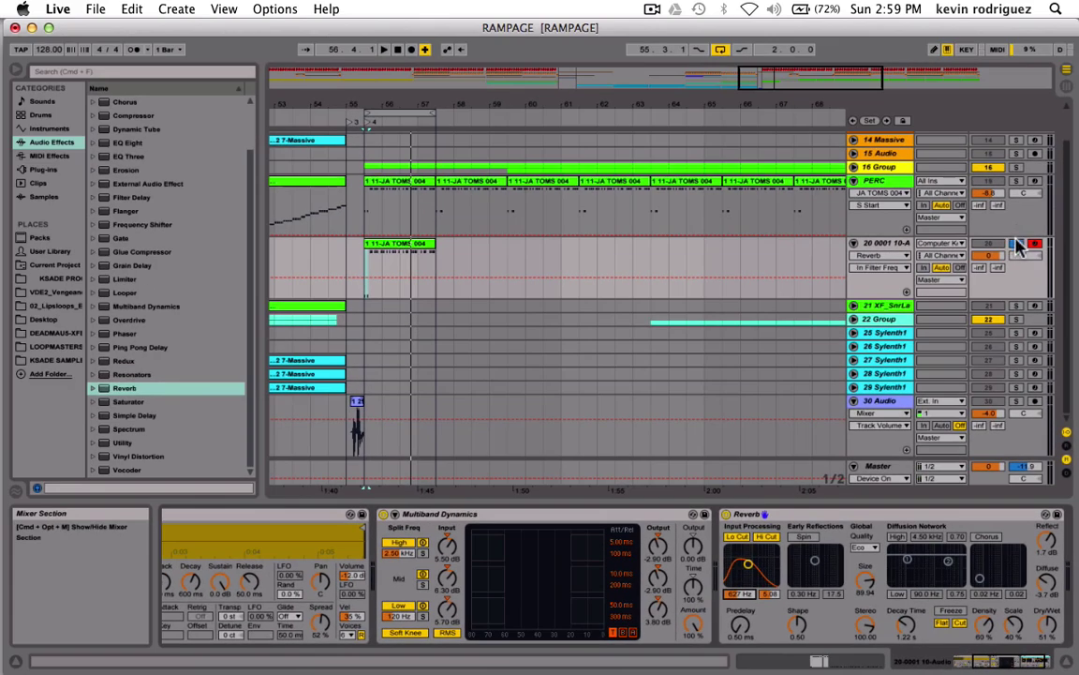
- Play the arrangement briefly with the PERC track audible
{"action": "key", "text": "space"}
{"action": "left_click", "coordinate": [982, 178]}
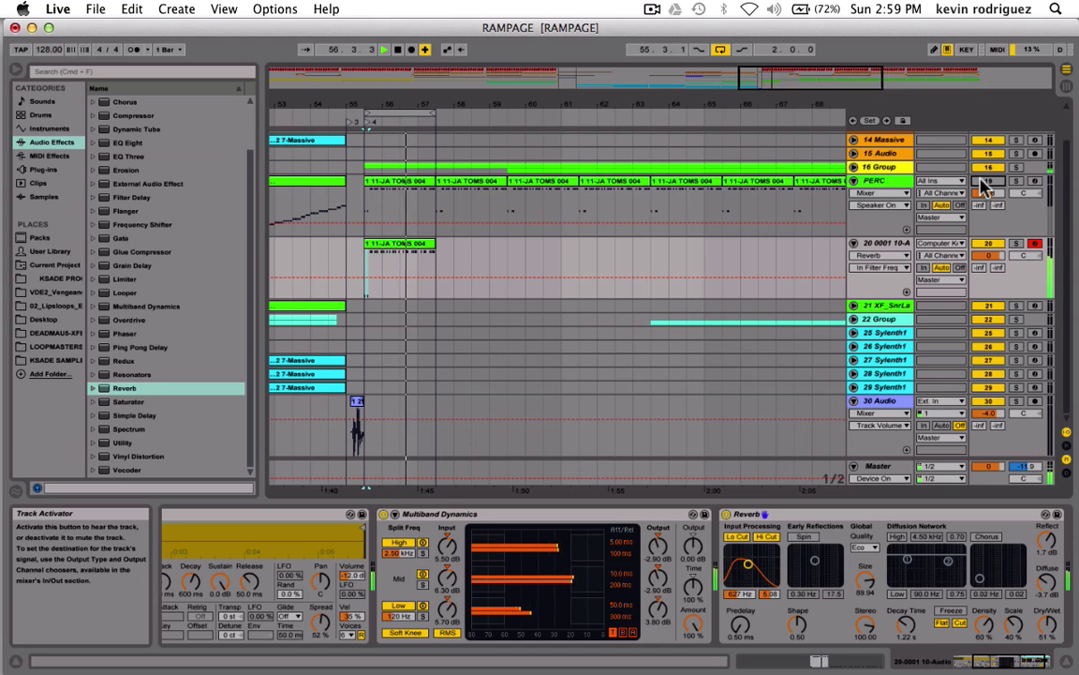
{"action": "key", "text": "space"}
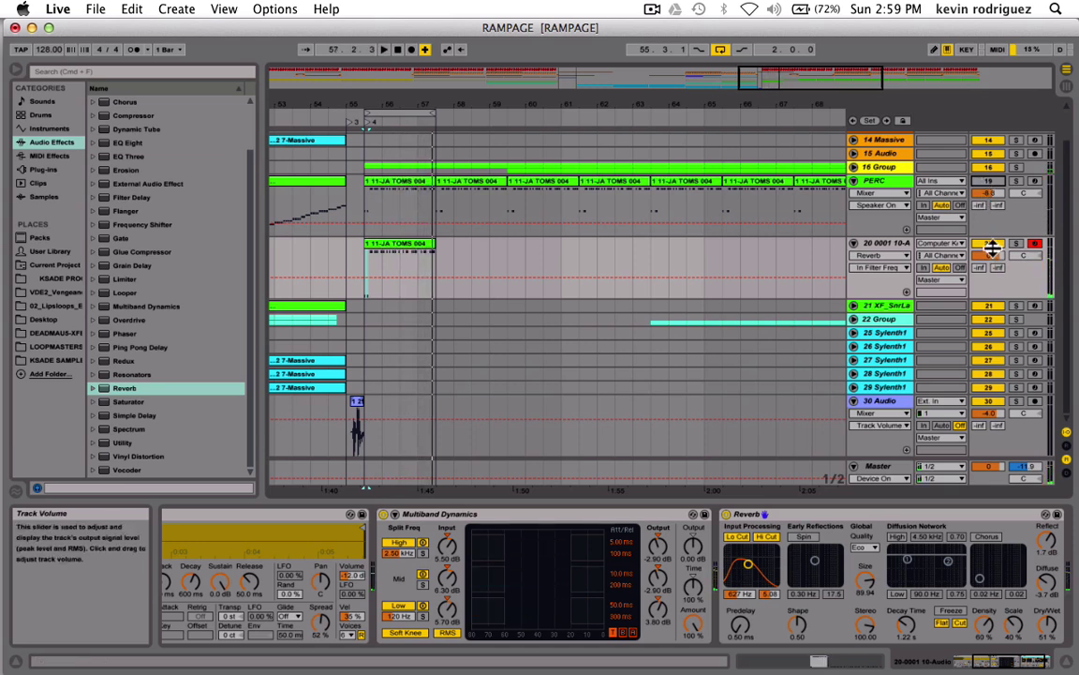
- Replay the mix, then delete the extra audio track 20 below PERC
{"action": "left_click", "coordinate": [991, 249]}
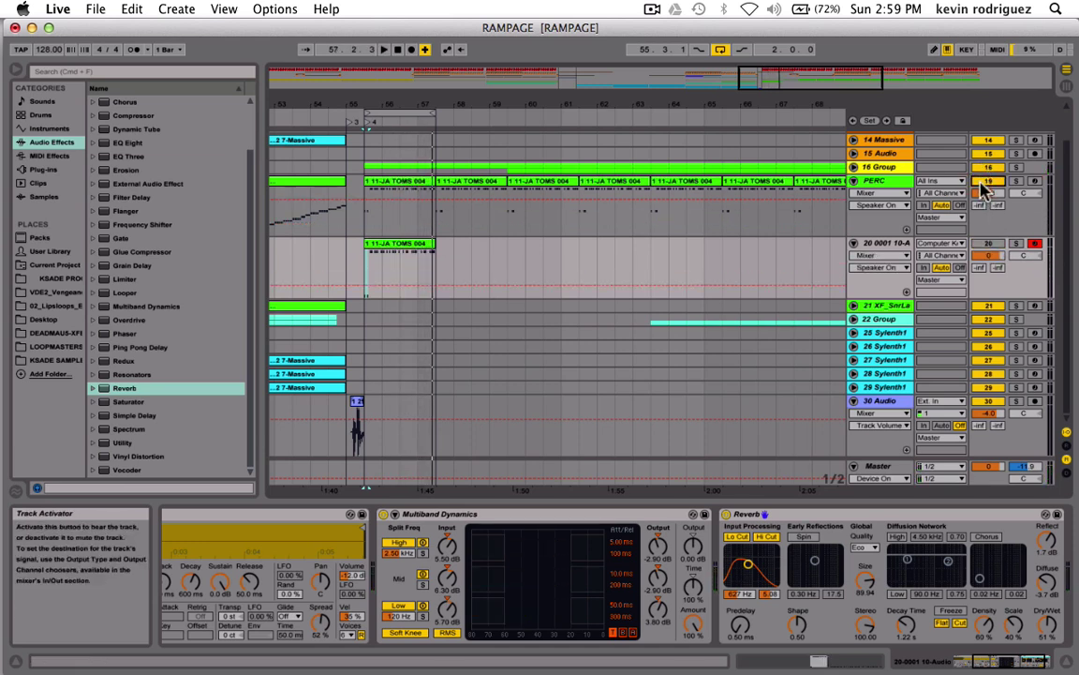
{"action": "key", "text": "space"}
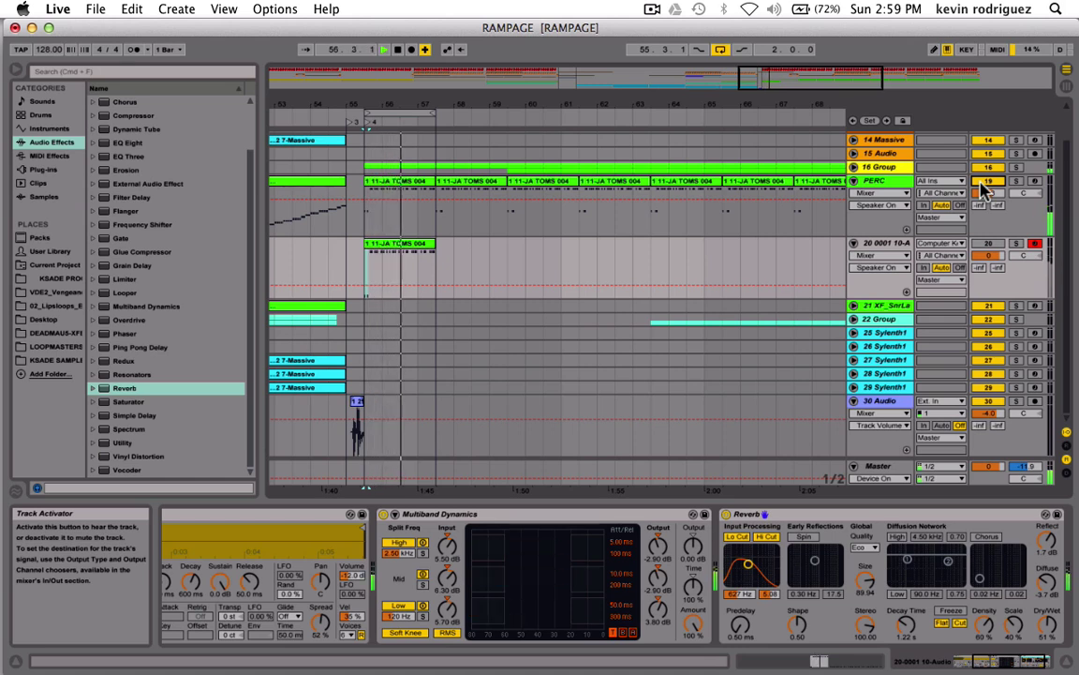
{"action": "key", "text": "space"}
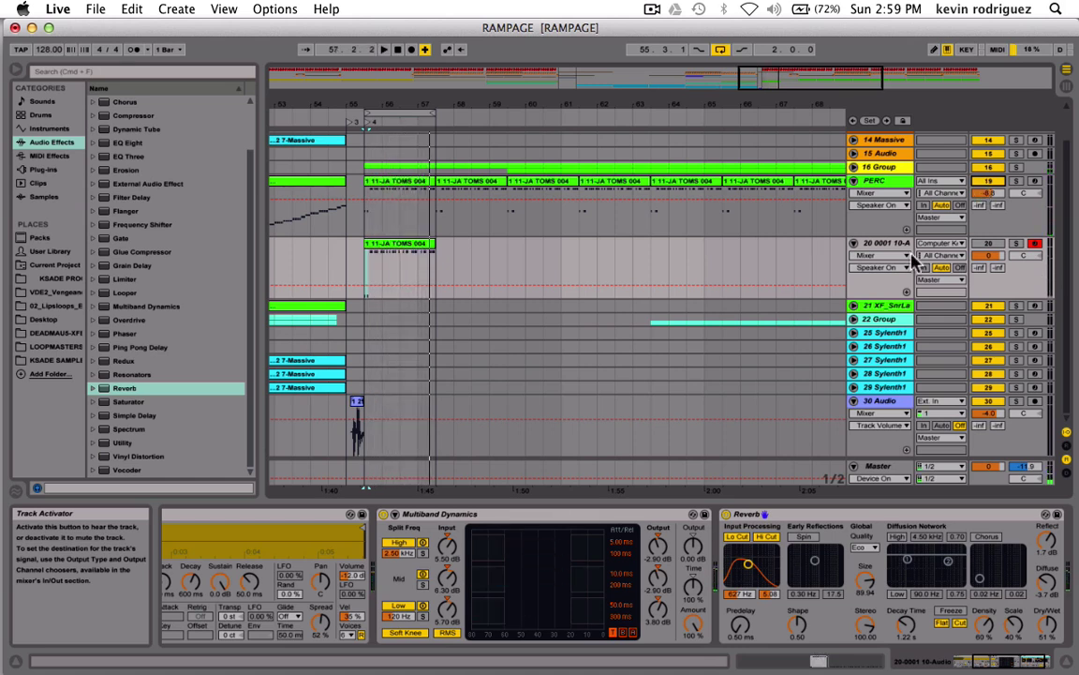
{"action": "left_click", "coordinate": [899, 246]}
{"action": "key", "text": "Delete"}
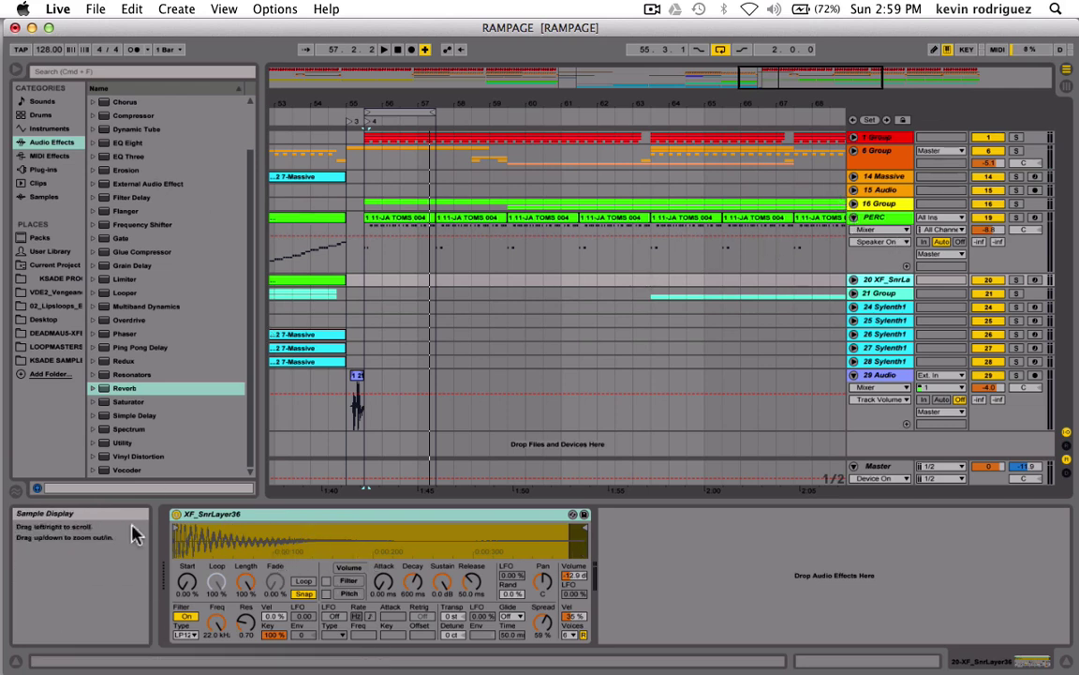
- Fold PERC, open 16 Group, solo PERC and 17 Sylenth, and select 18 Sylenth
{"action": "left_click", "coordinate": [854, 219]}
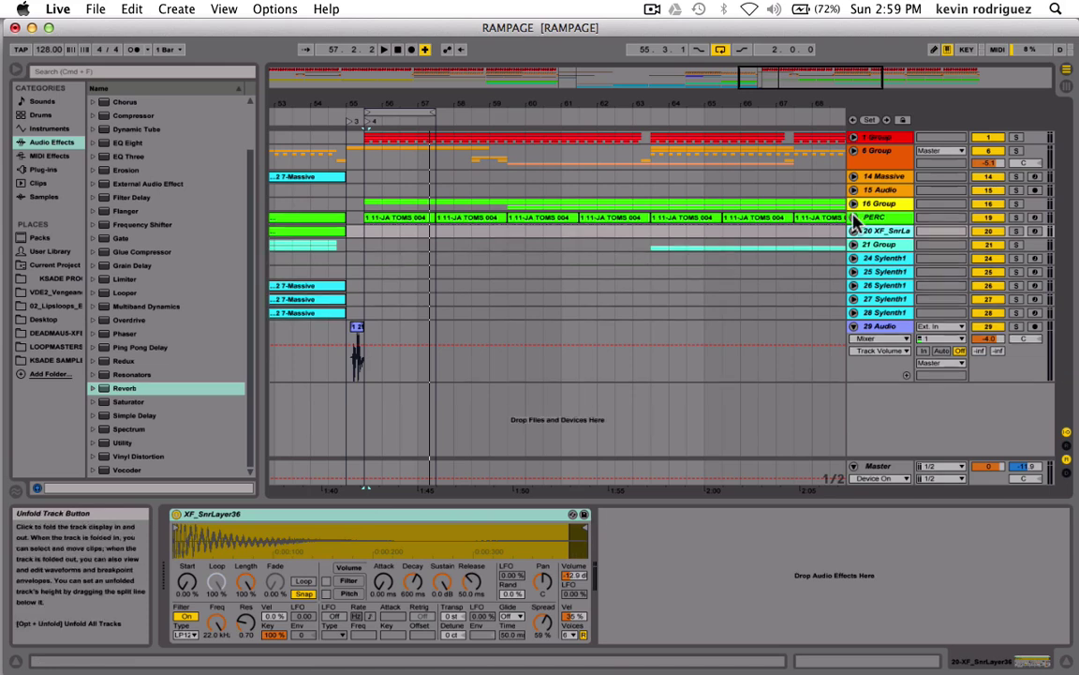
{"action": "left_click", "coordinate": [1016, 218]}
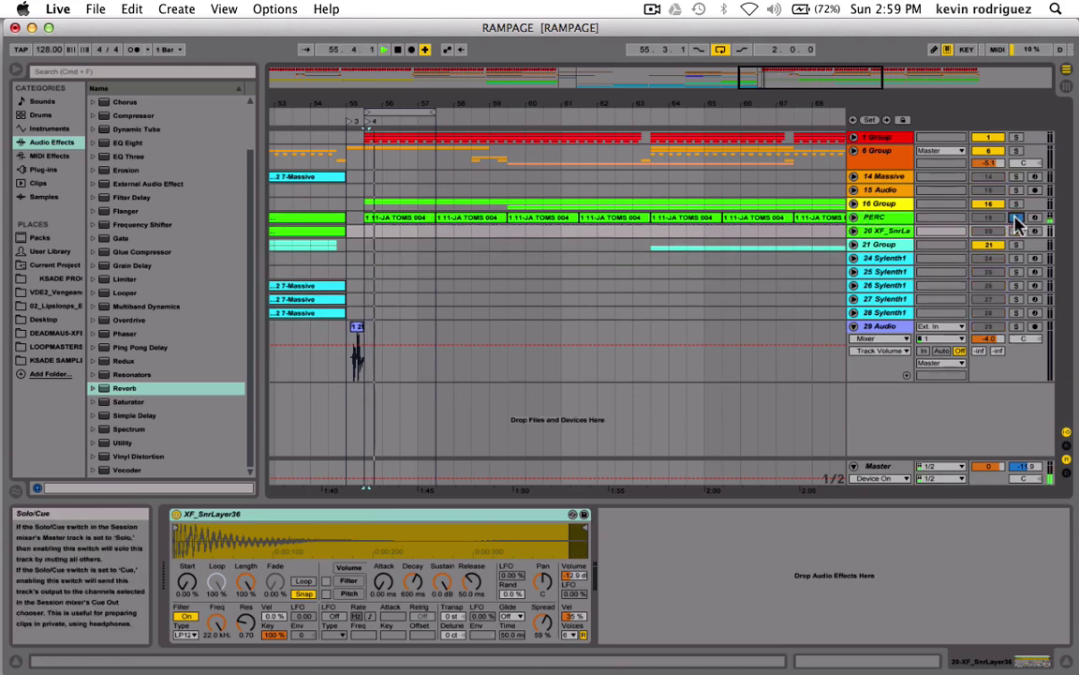
{"action": "left_click", "coordinate": [854, 203]}
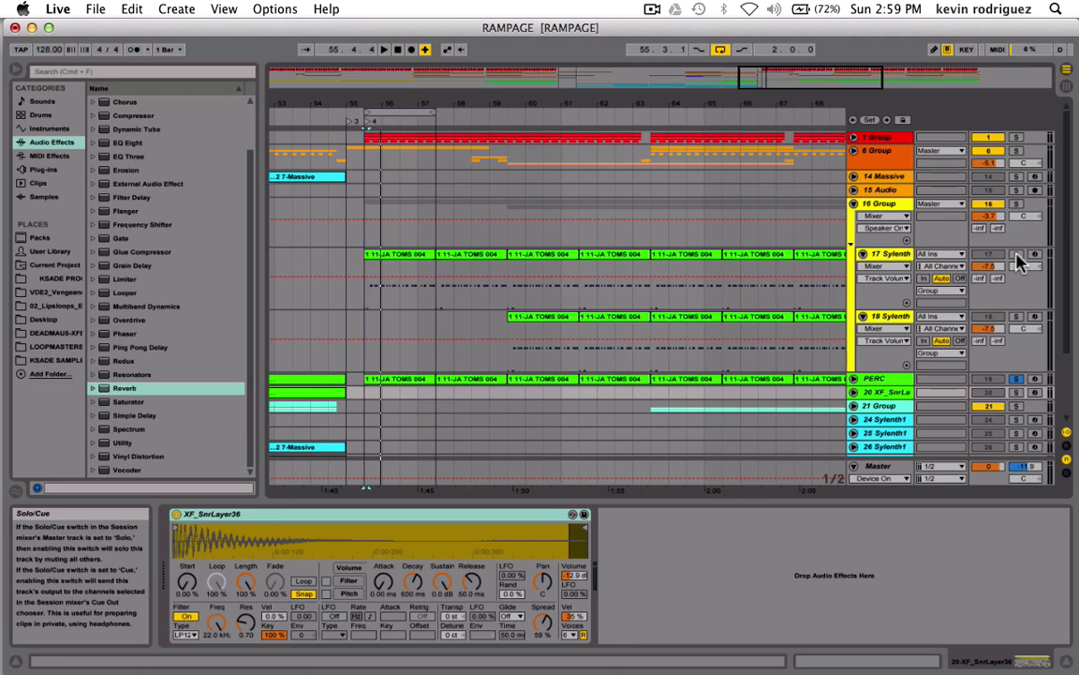
{"action": "left_click", "coordinate": [1016, 255]}
{"action": "left_click", "coordinate": [365, 328]}
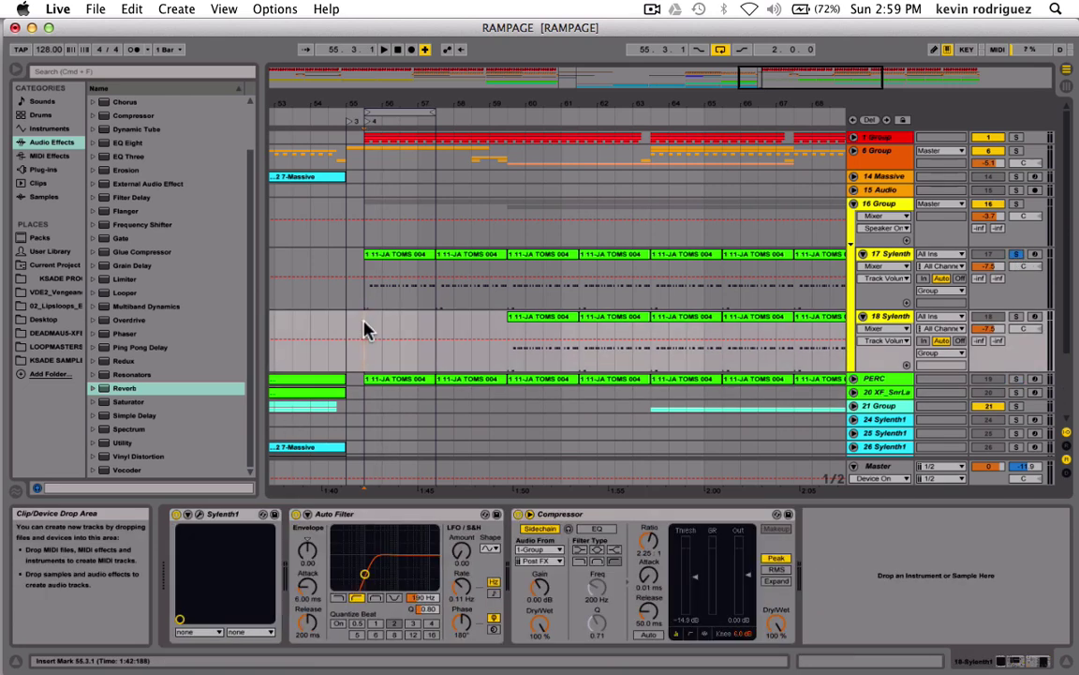
- Play from bar 56, switching 16 Group off and back on to compare
{"action": "key", "text": "space"}
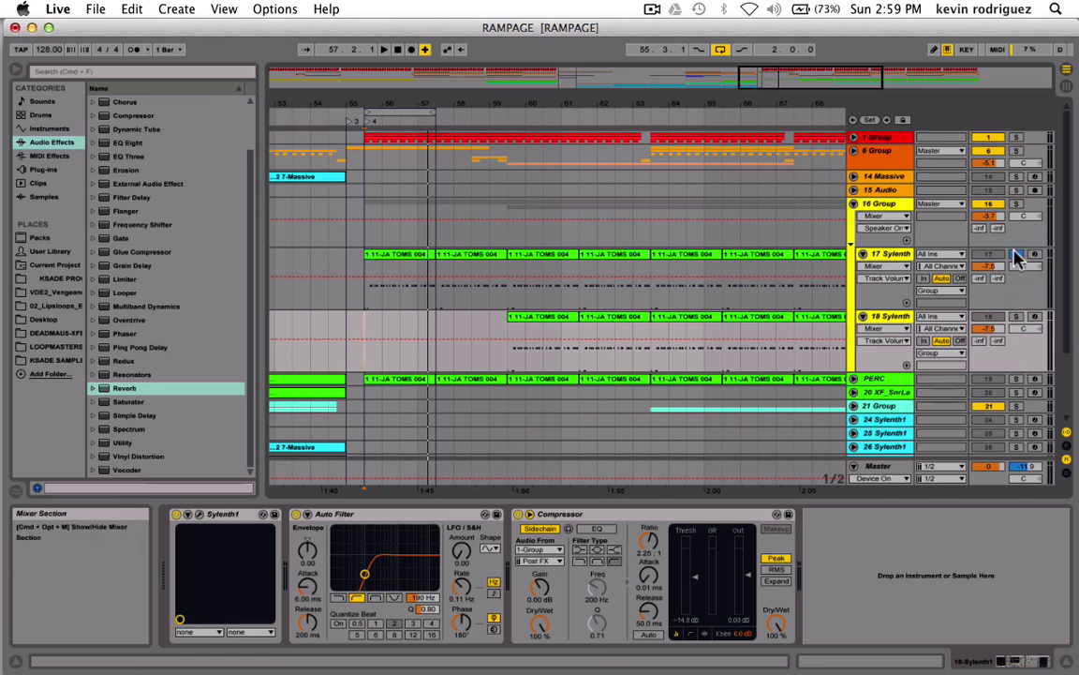
{"action": "key", "text": "space"}
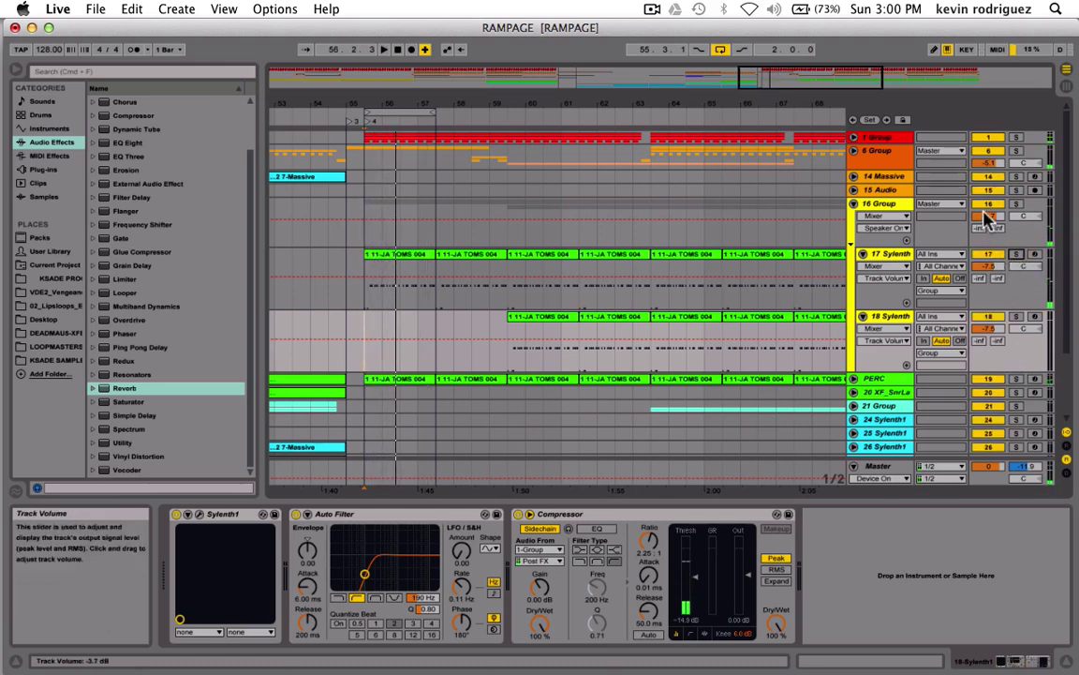
{"action": "left_click", "coordinate": [989, 204]}
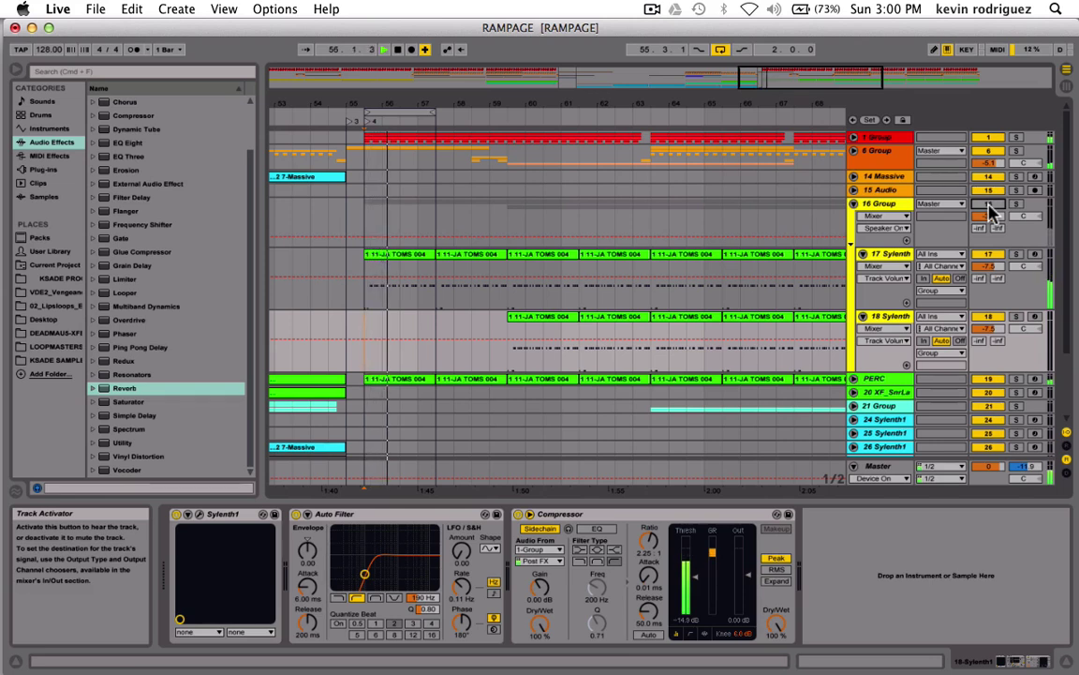
{"action": "left_click", "coordinate": [988, 204]}
{"action": "key", "text": "space"}
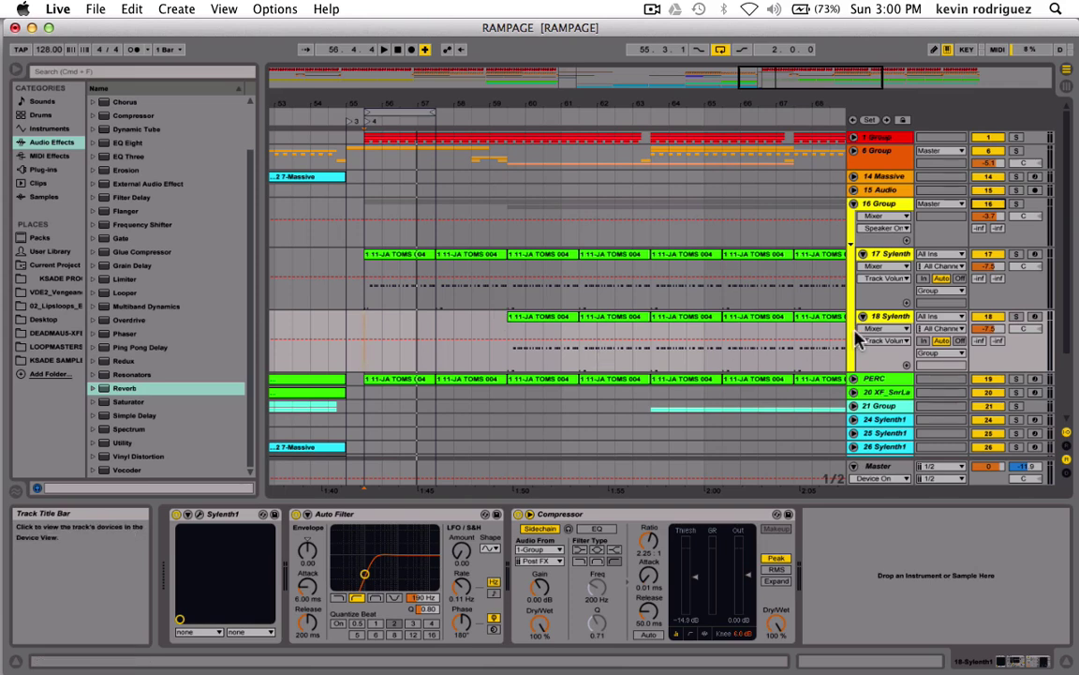
- Leave PERC unsoloed, start playback, and fold 16 Group to hide 17 and 18 Sylenth
{"action": "left_click", "coordinate": [1015, 379]}
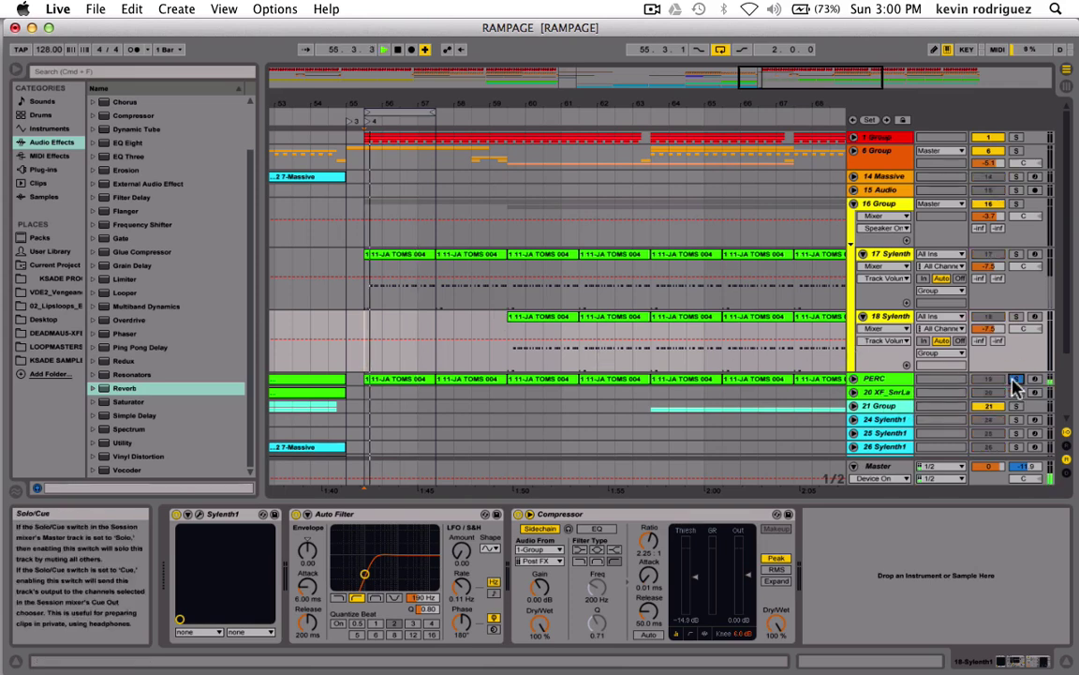
{"action": "left_click", "coordinate": [1016, 379]}
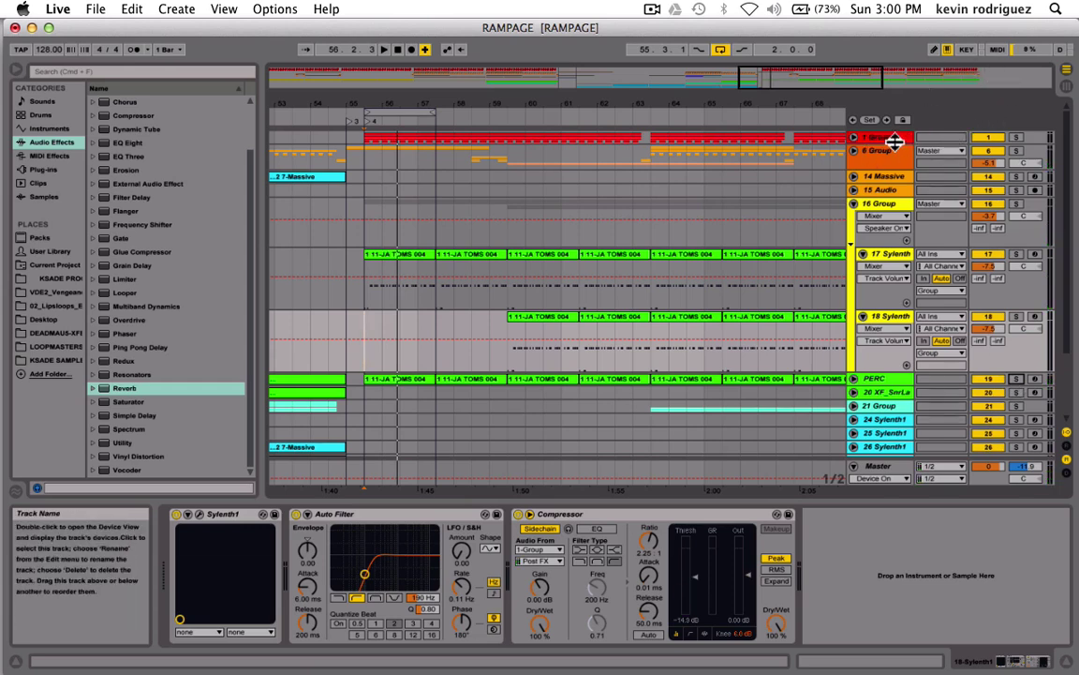
{"action": "key", "text": "space"}
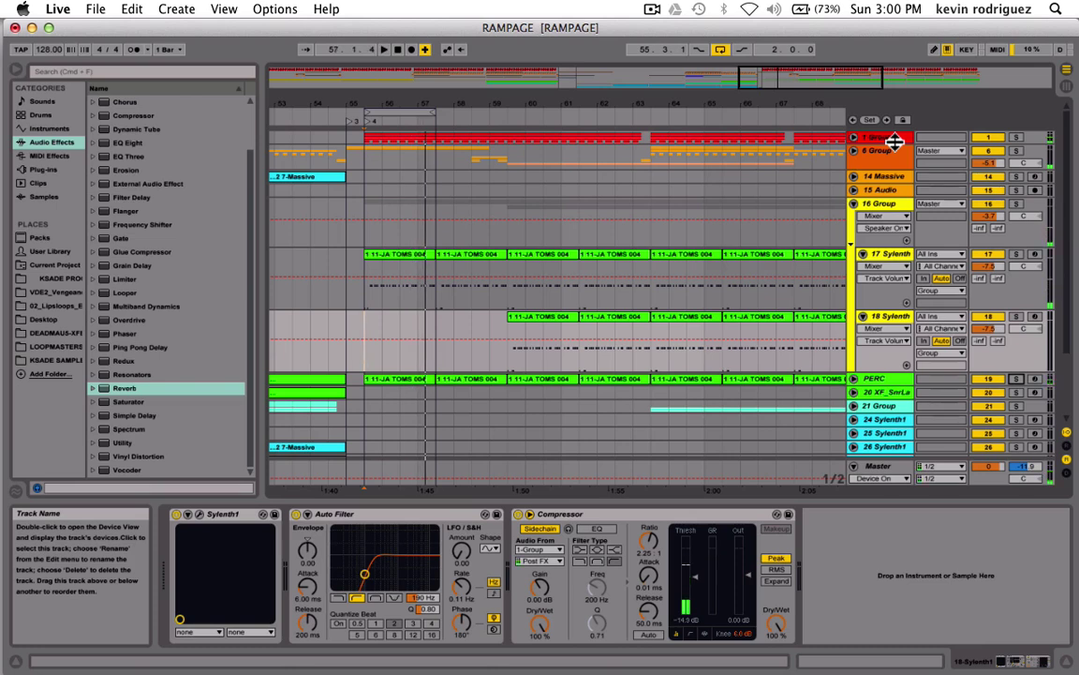
{"action": "left_click", "coordinate": [854, 203]}
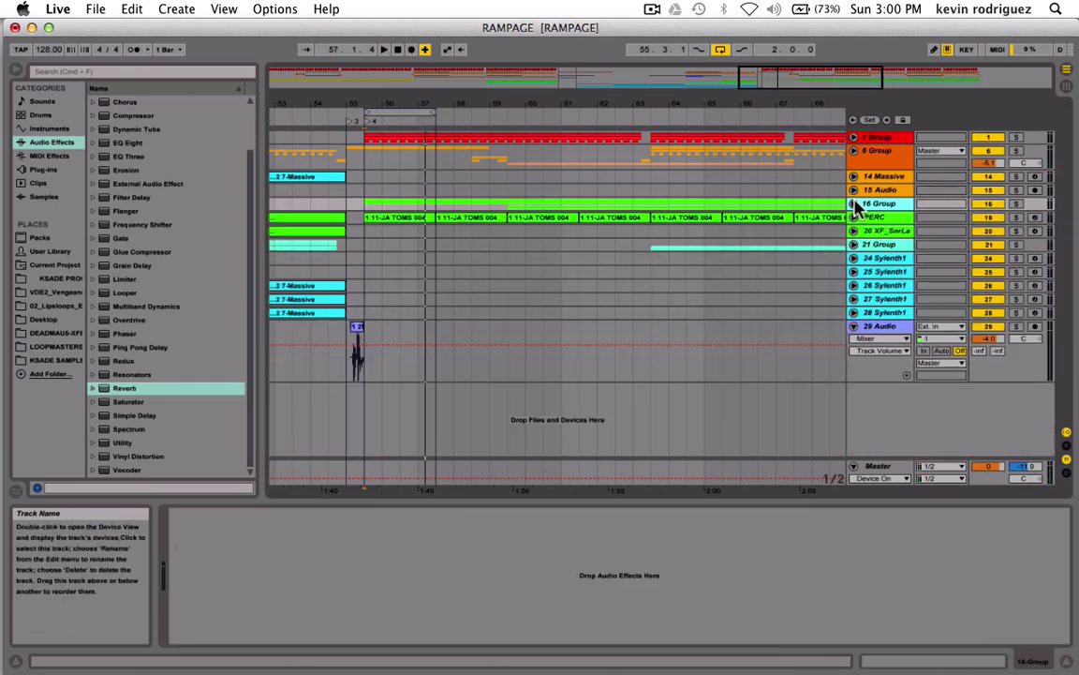